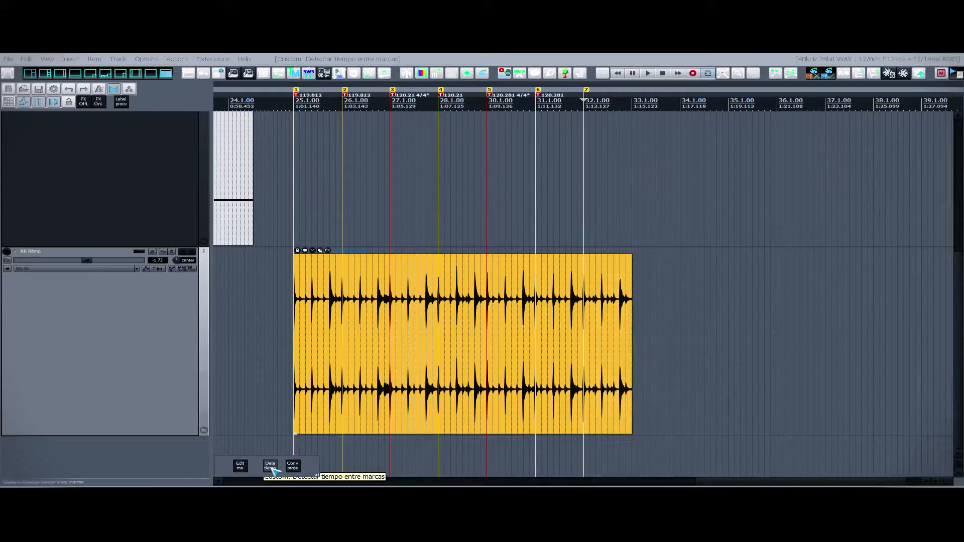
- Run the custom action Detectar tiempo entre marcas to detect the tempo between the markers
left_click(271, 466)
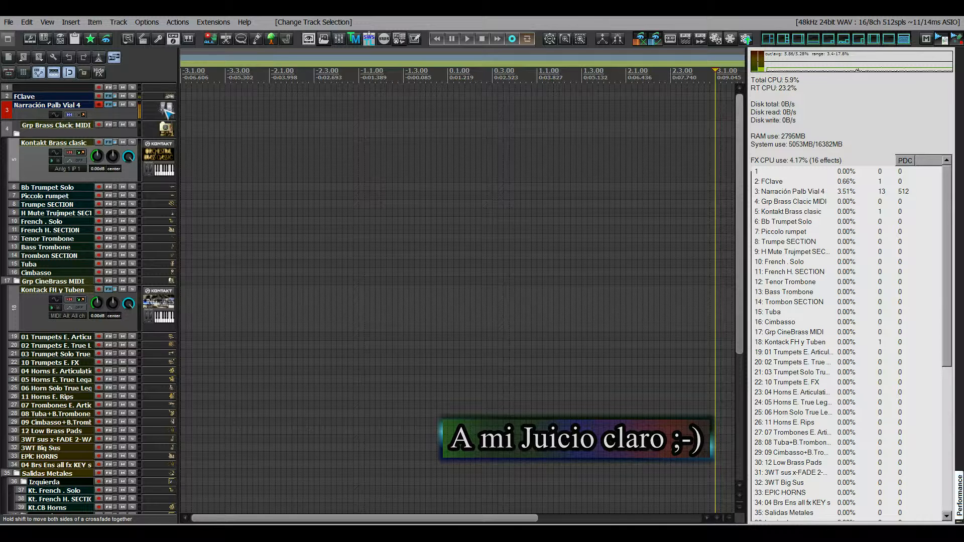
- Look over the brass tracks, comparing the Kontakt Brass clasic and Kontack FH y Tuben instrument tracks
left_click(162, 303)
left_click(157, 164)
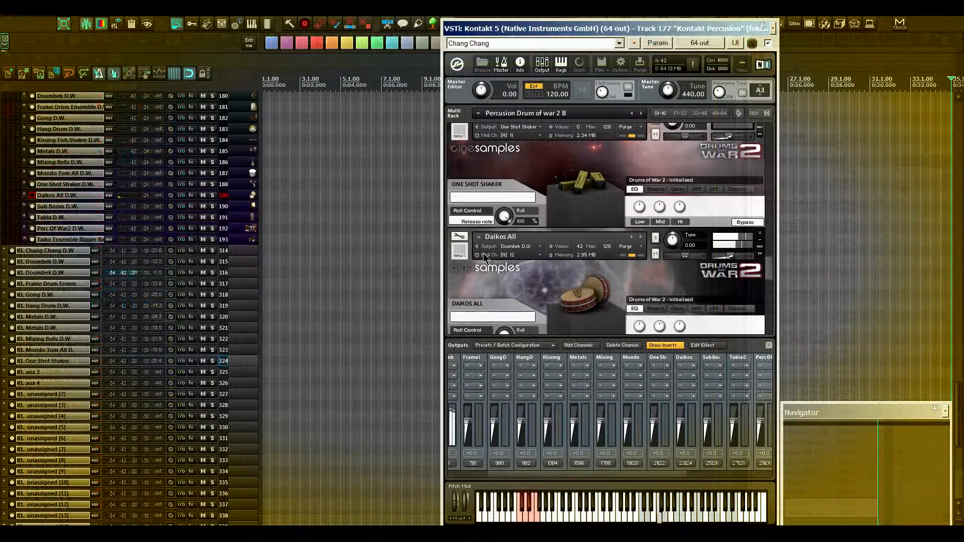
left_click(538, 246)
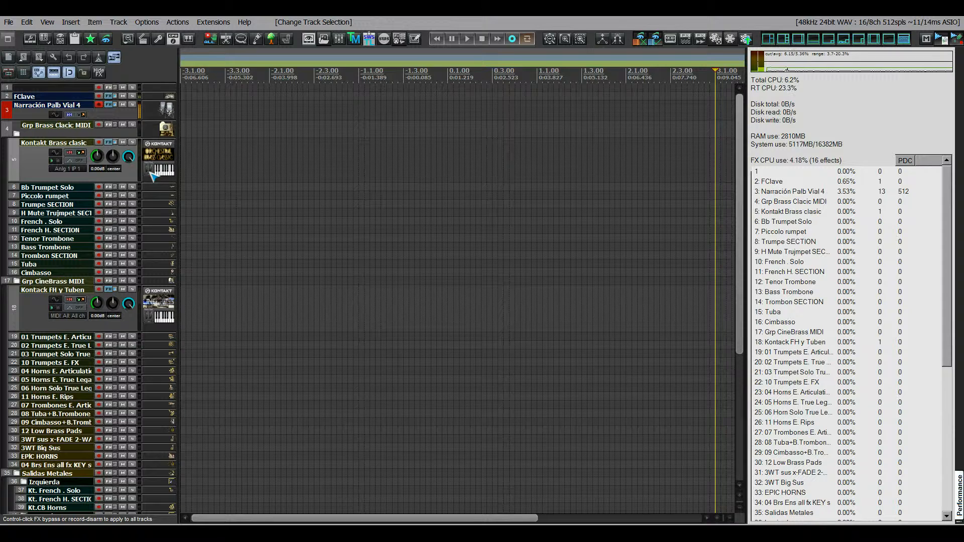
left_click(168, 309)
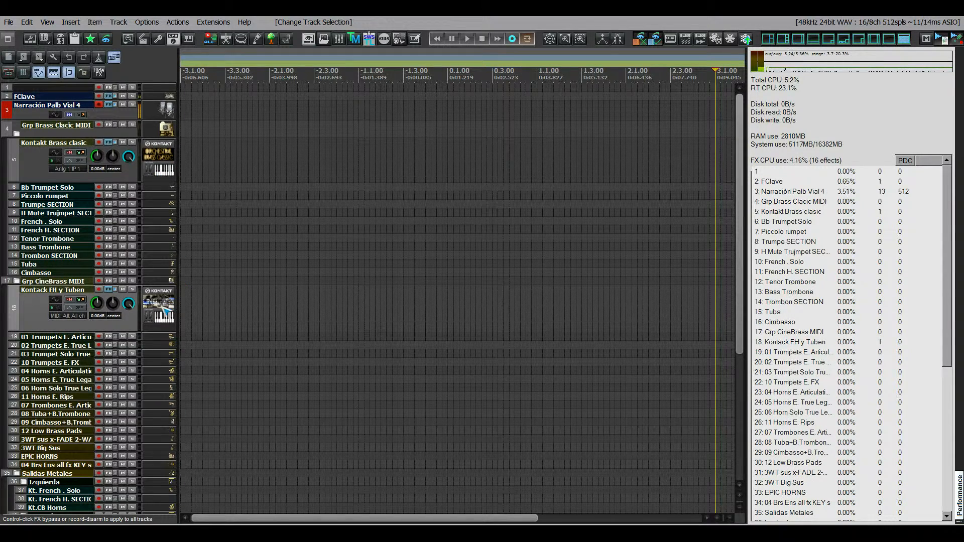
scroll(165, 310, "down", 6)
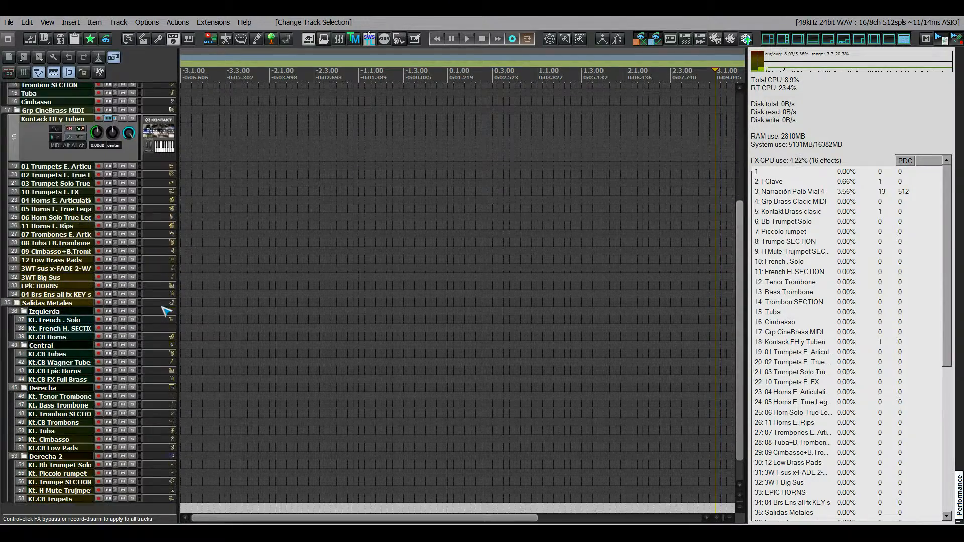
scroll(165, 310, "up", 3)
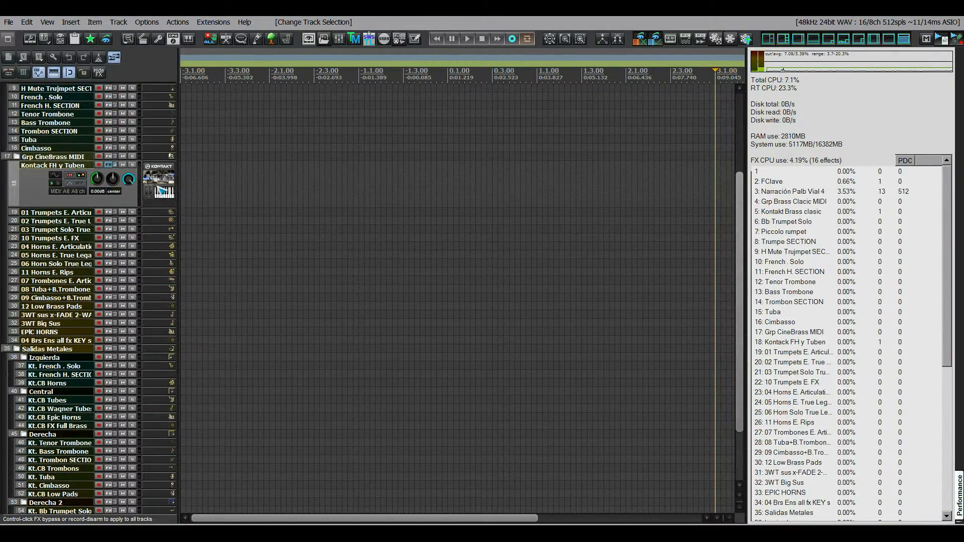
scroll(161, 190, "up", 1)
scroll(161, 190, "up", 2)
left_click(164, 169)
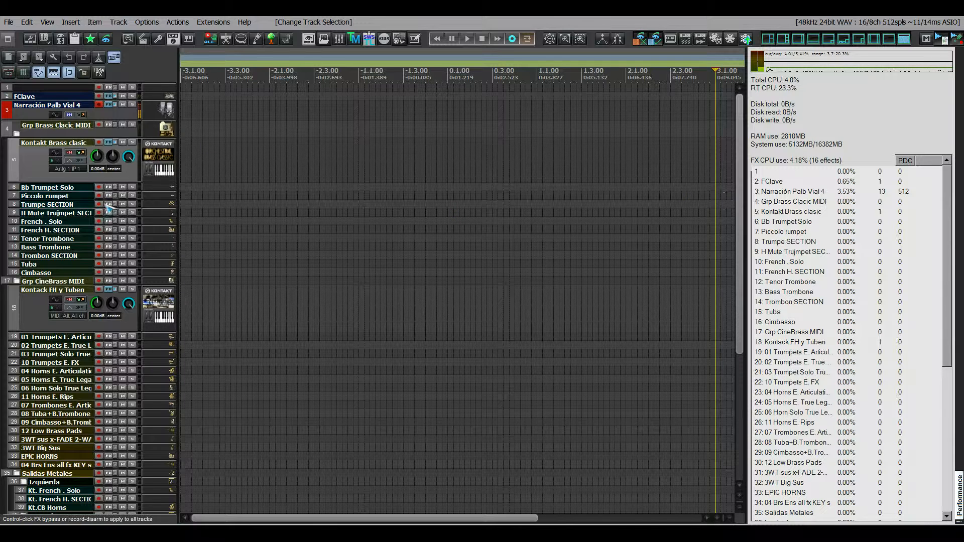
left_click(163, 306)
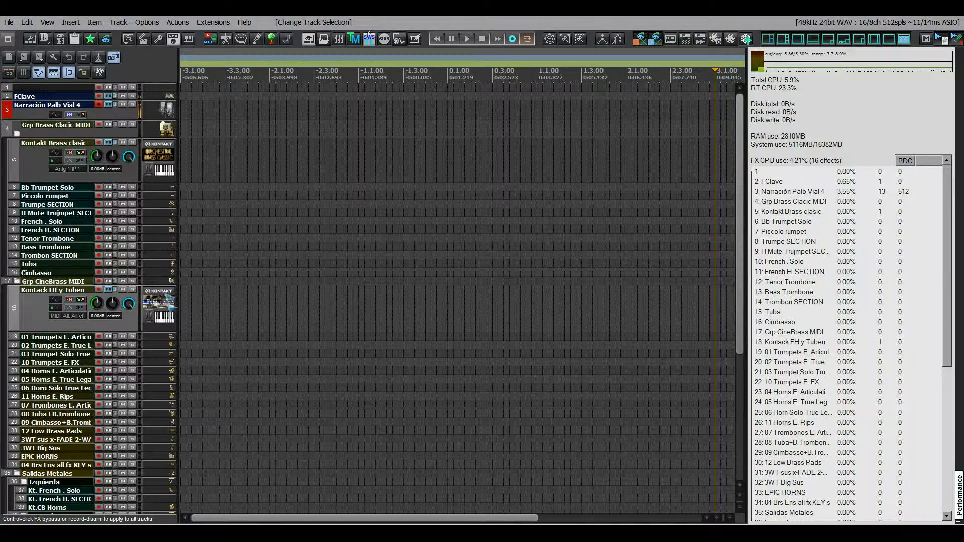
left_click(163, 163)
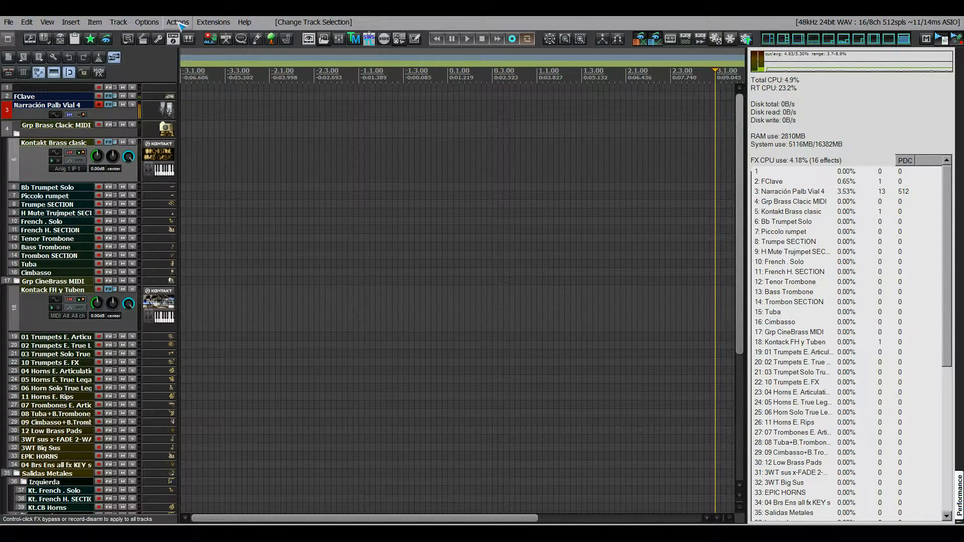
- Open the action list, filter it by "fx set", and highlight Track: Set all FX offline for selected tracks
left_click(178, 22)
left_click(201, 34)
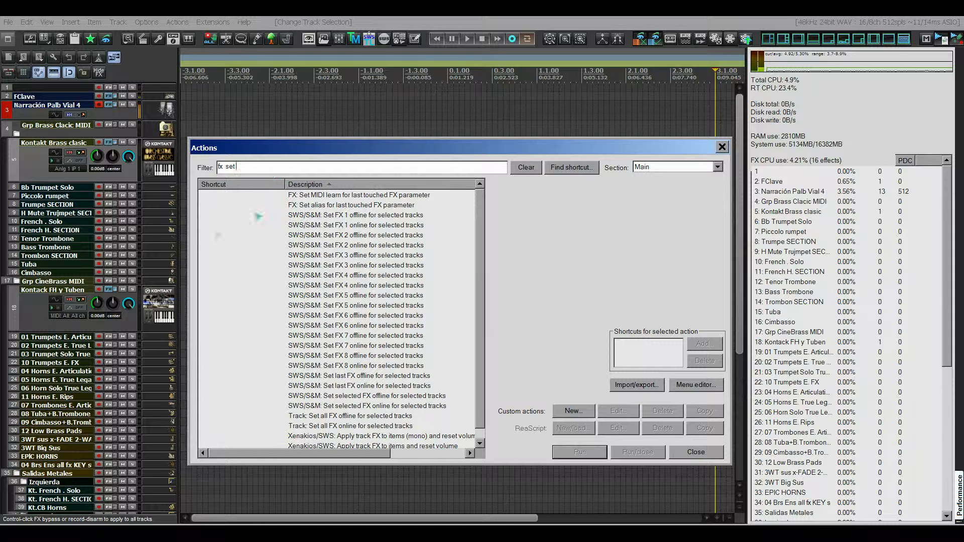
left_click_drag(477, 238, 479, 260)
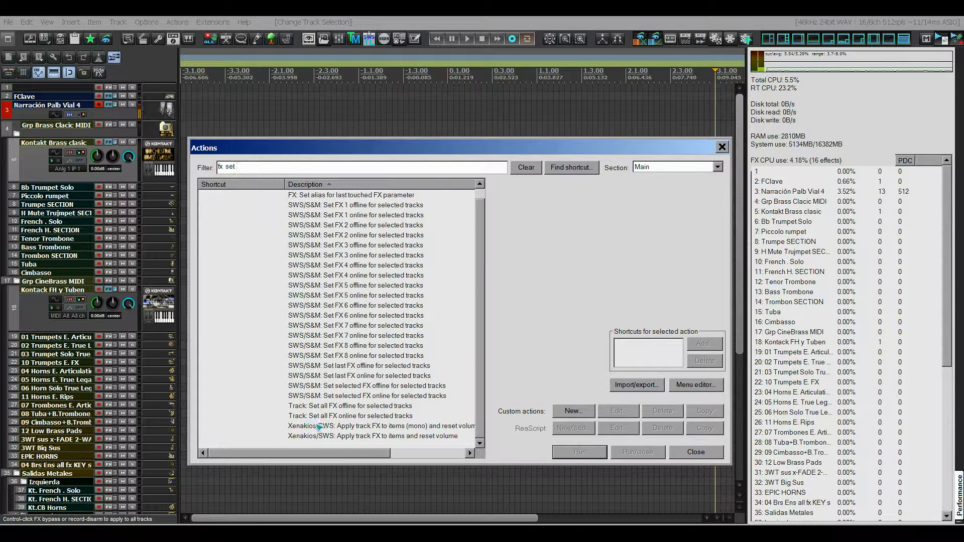
left_click(363, 407)
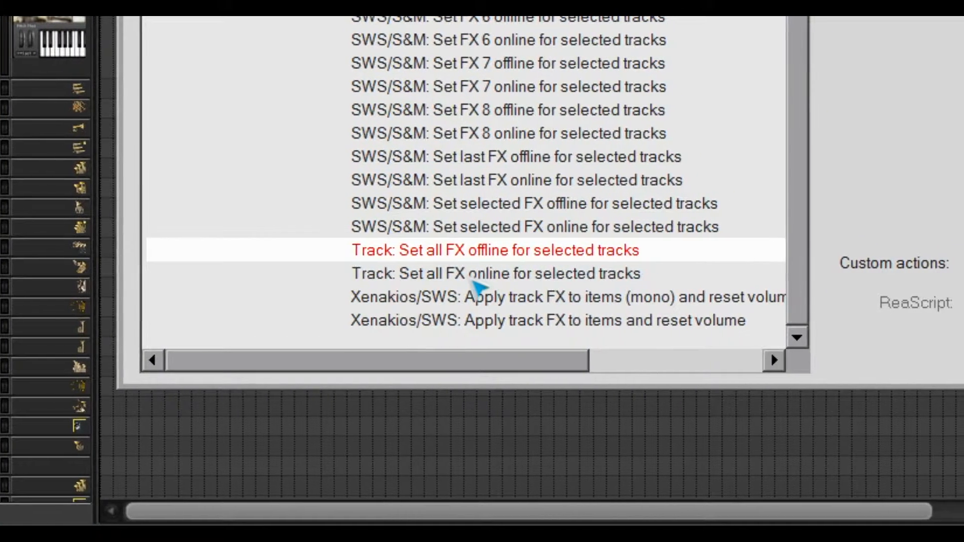
left_click(568, 281)
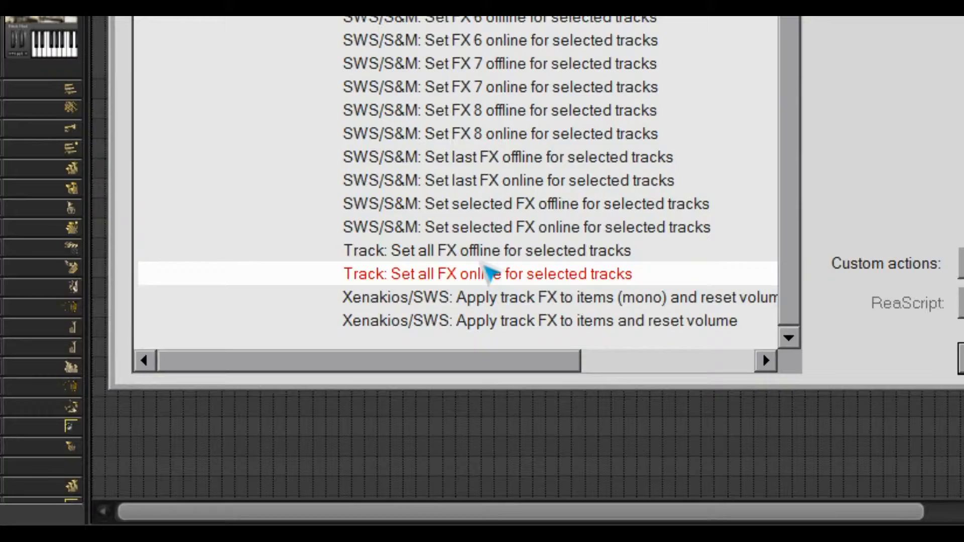
key("Up")
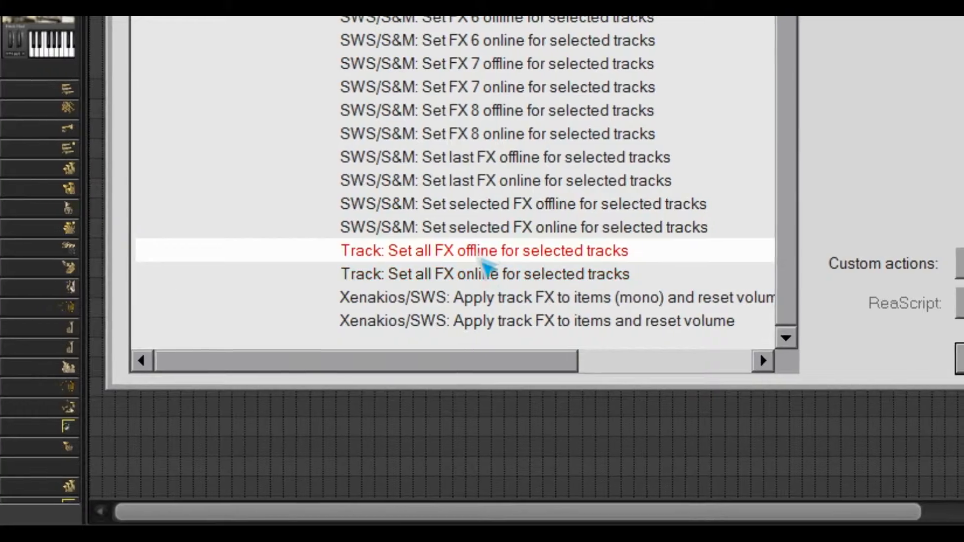
key("Down")
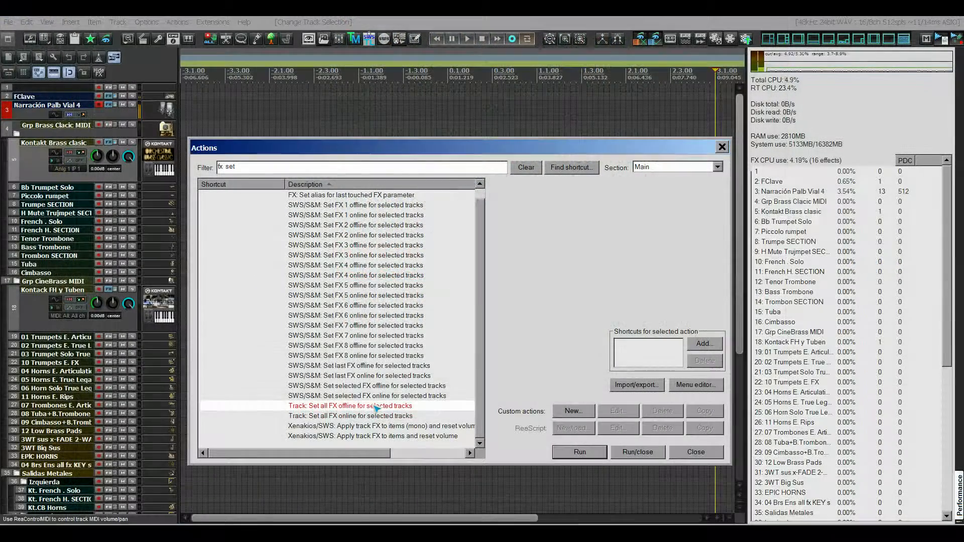
- Move the Actions window clear of the track list and select the Kontakt Brass clasic track
left_click_drag(332, 144, 408, 142)
left_click(160, 157)
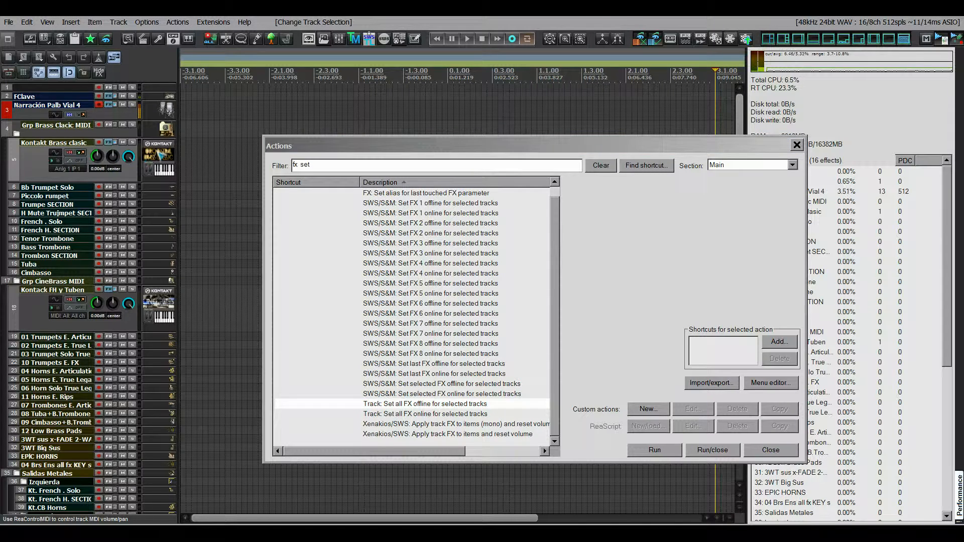
left_click(168, 314)
left_click(163, 166)
left_click(158, 313)
left_click(167, 159)
- Open the FX windows of tracks 5 and 18, and arrange them with the Actions window so all three are reachable
left_click(109, 143)
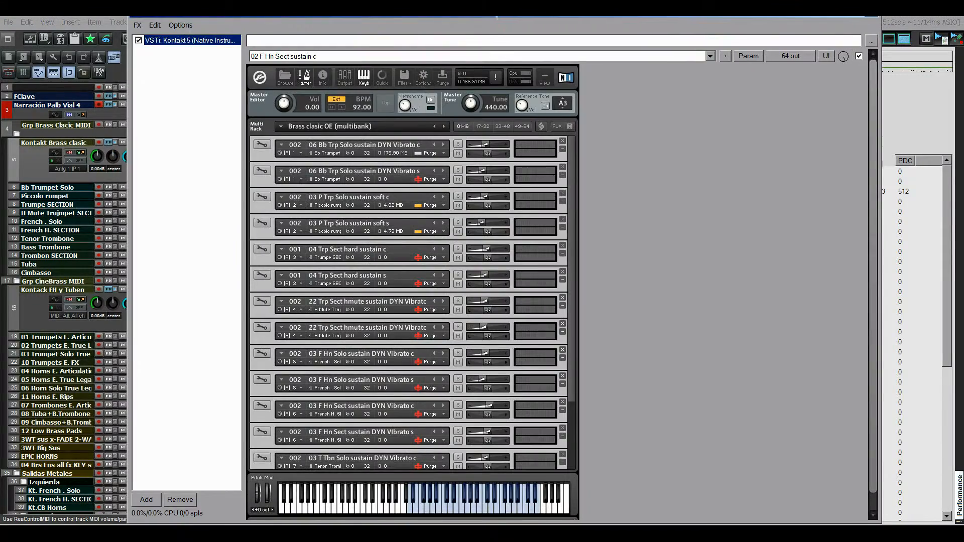
left_click_drag(442, 18, 368, 461)
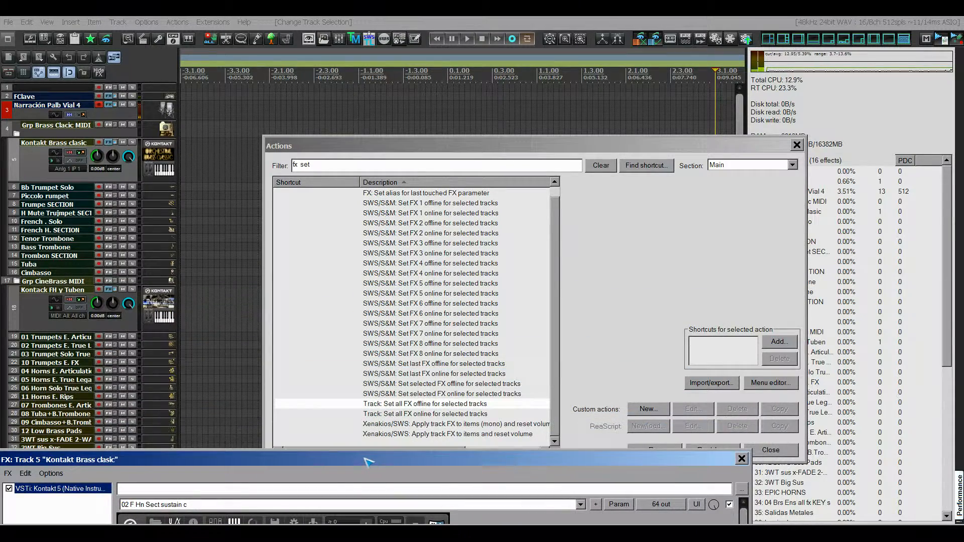
left_click(111, 291)
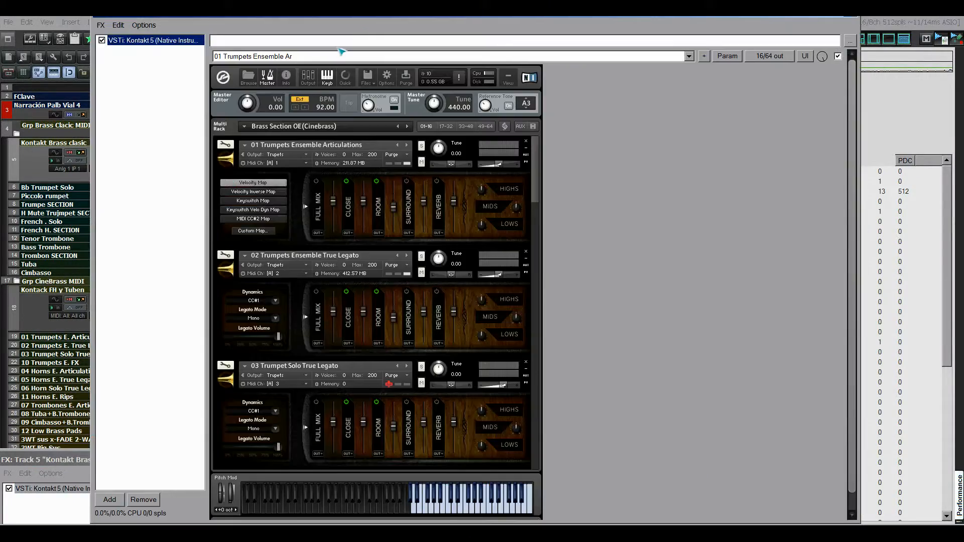
left_click_drag(366, 14, 389, 381)
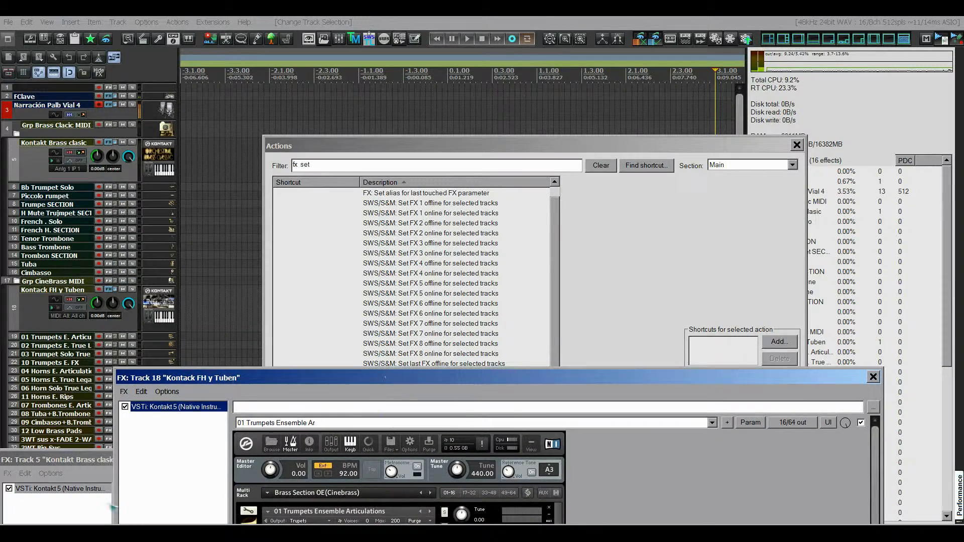
left_click_drag(316, 378, 331, 360)
left_click(416, 150)
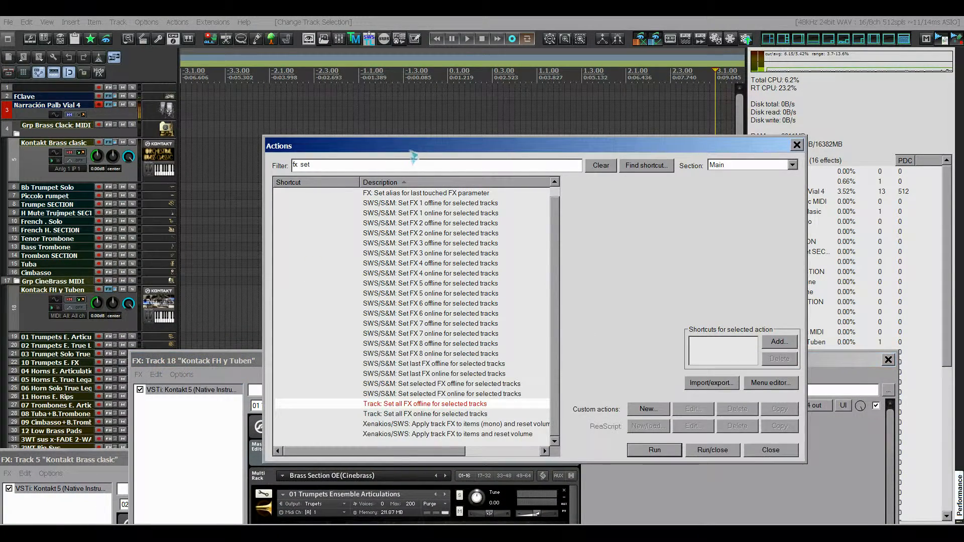
left_click_drag(417, 146, 342, 107)
- Examine the RAM use in the performance meter alongside the two Kontakt FX windows
left_click(787, 148)
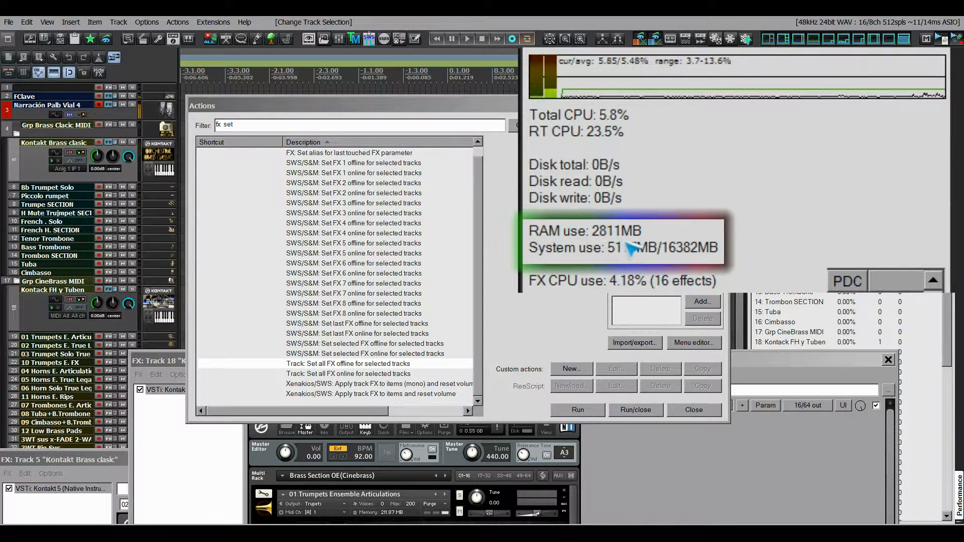
left_click(161, 365)
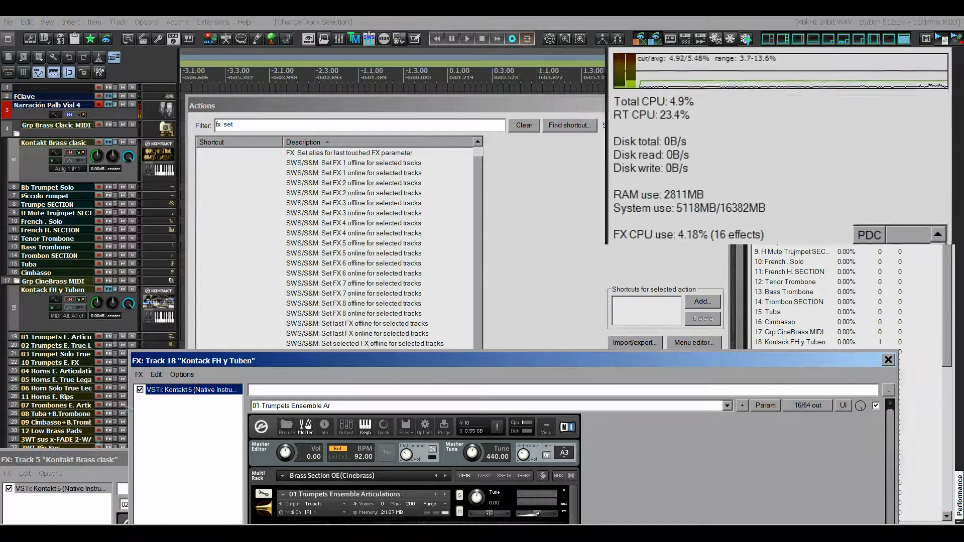
left_click(91, 459)
left_click(214, 365)
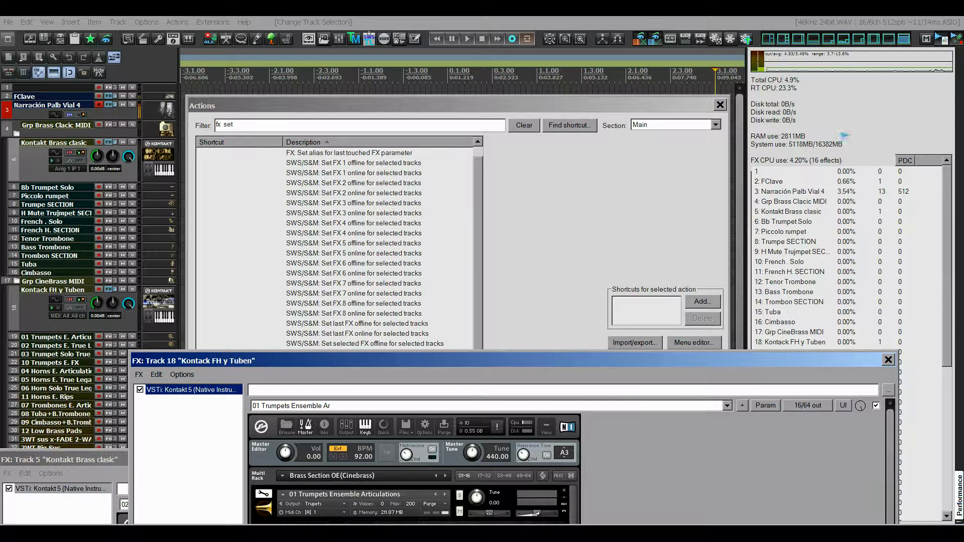
left_click(513, 109)
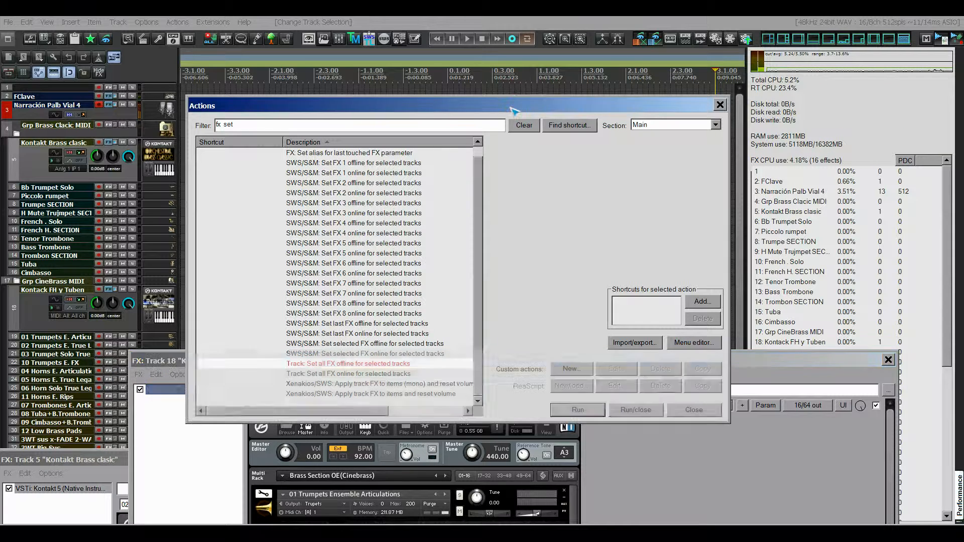
left_click(169, 361)
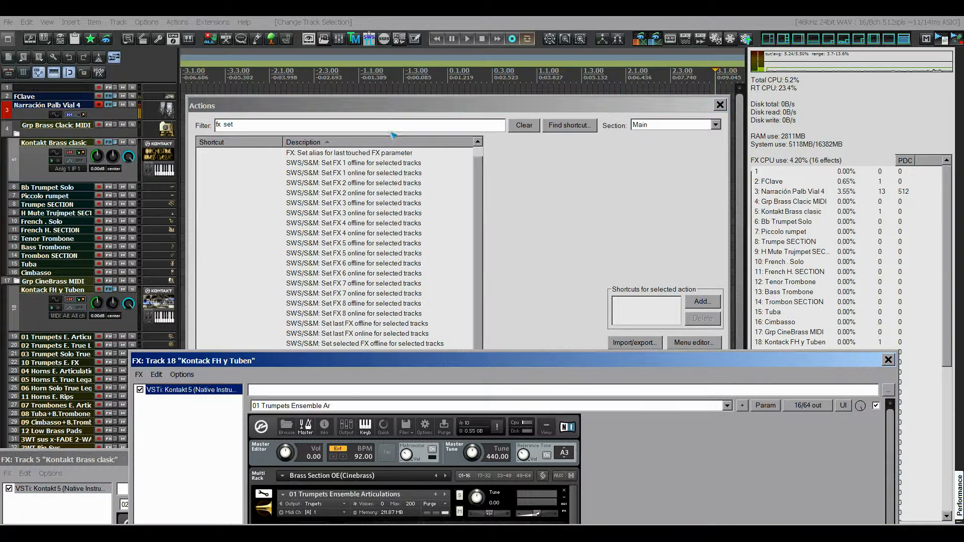
left_click(406, 109)
- Set all FX offline on the Kontakt Brass clasic track and check the effect's status in its FX window
left_click(141, 174)
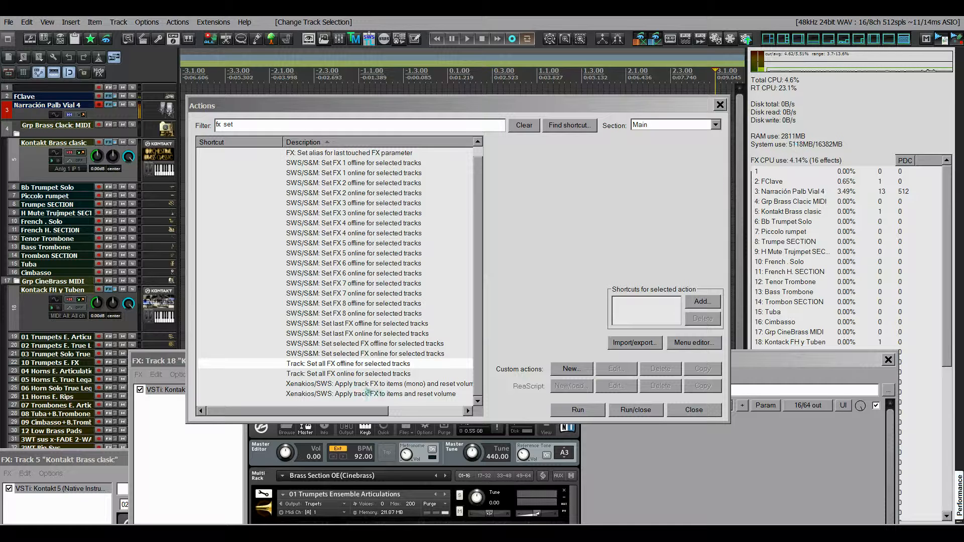
left_click(578, 411)
left_click(578, 410)
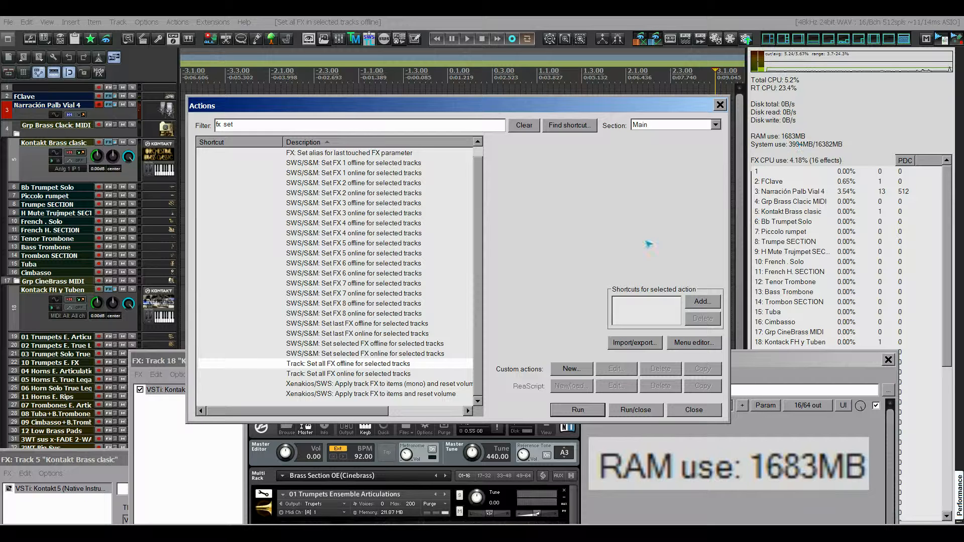
left_click_drag(92, 457, 101, 388)
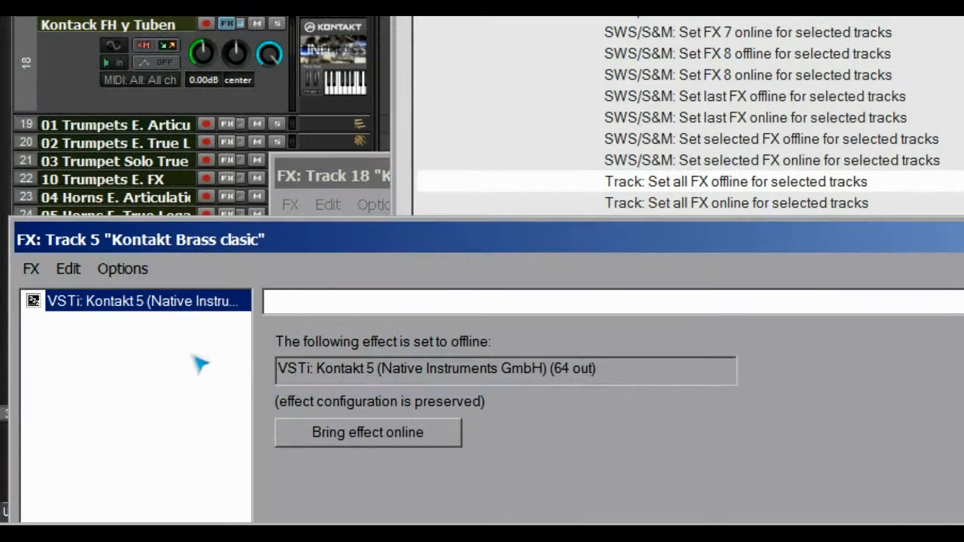
left_click_drag(318, 251, 318, 416)
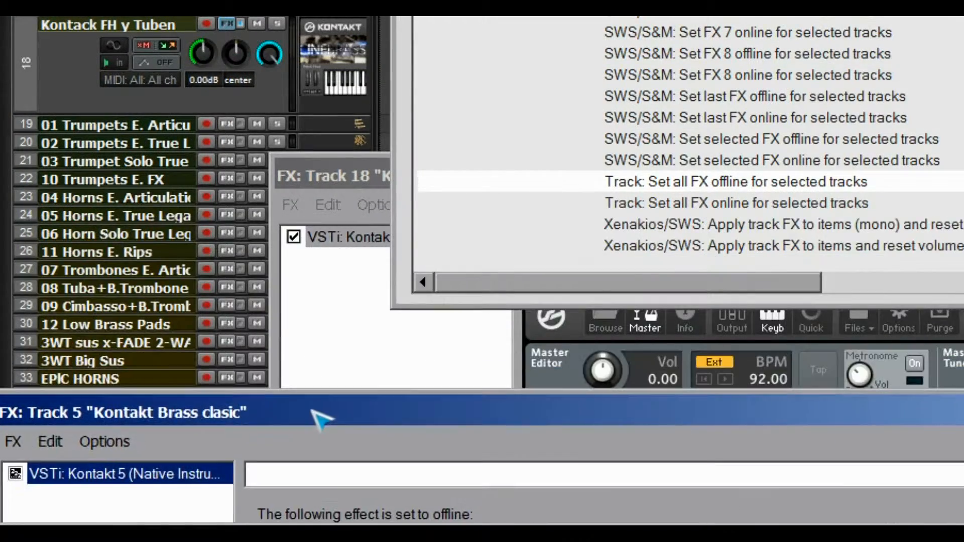
- Set all FX offline on the Kontack FH y Tuben track and check the effect's status in its FX window
left_click(172, 361)
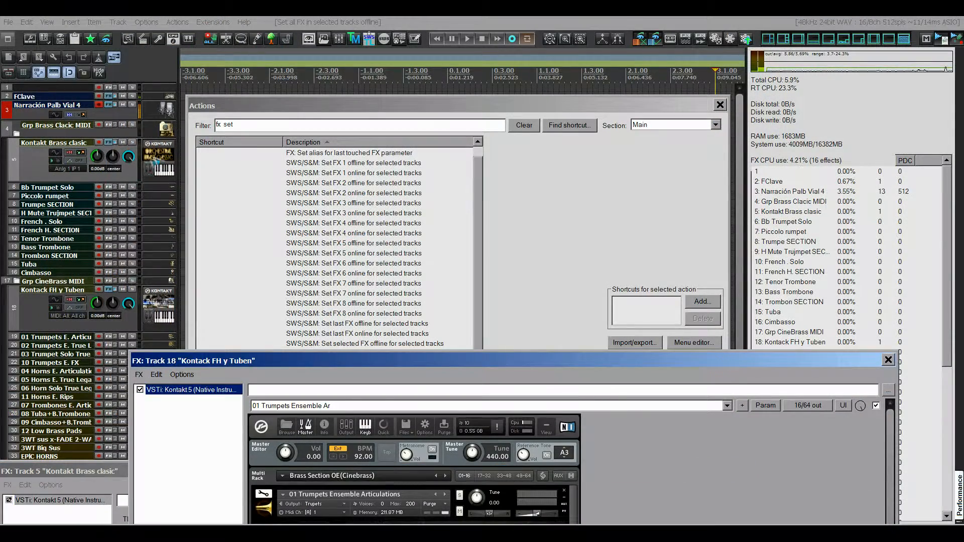
left_click(166, 306)
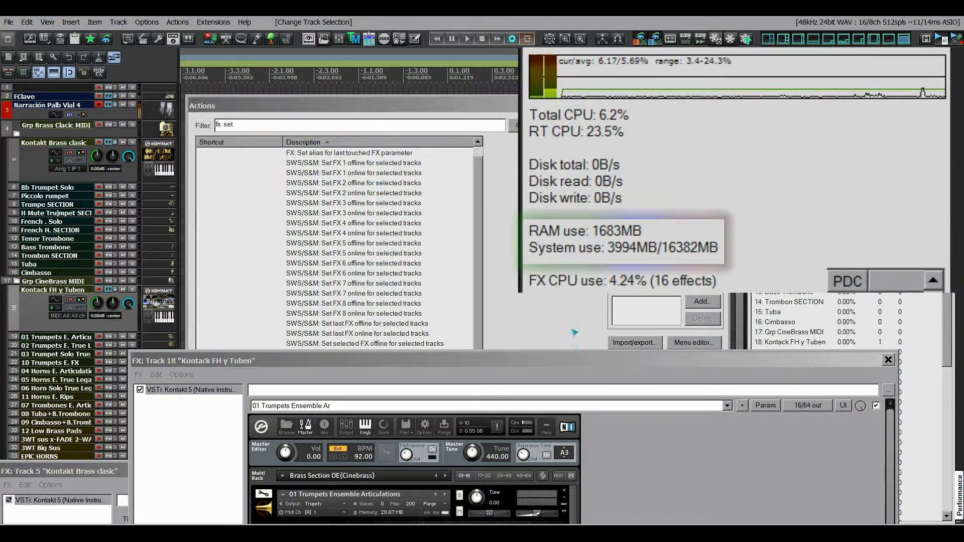
left_click(501, 187)
left_click(341, 366)
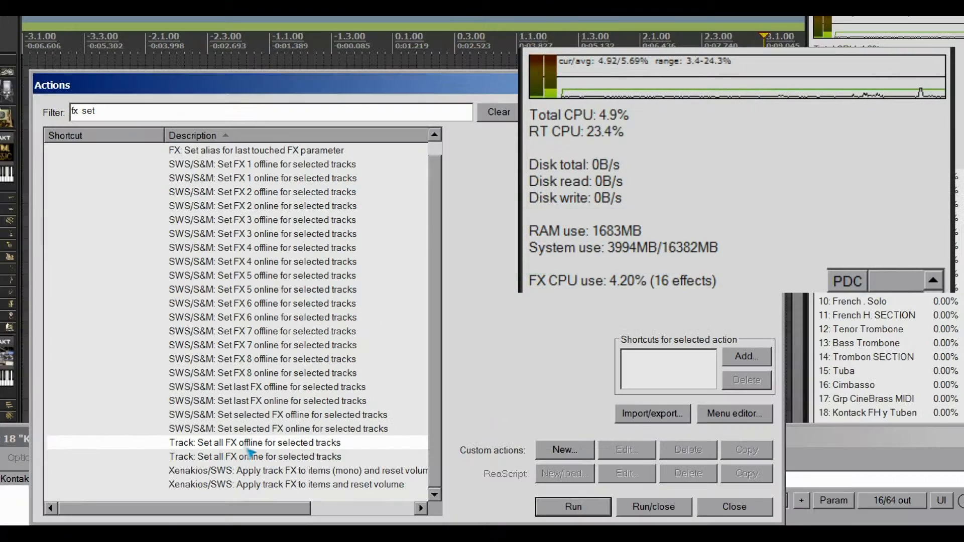
left_click(572, 511)
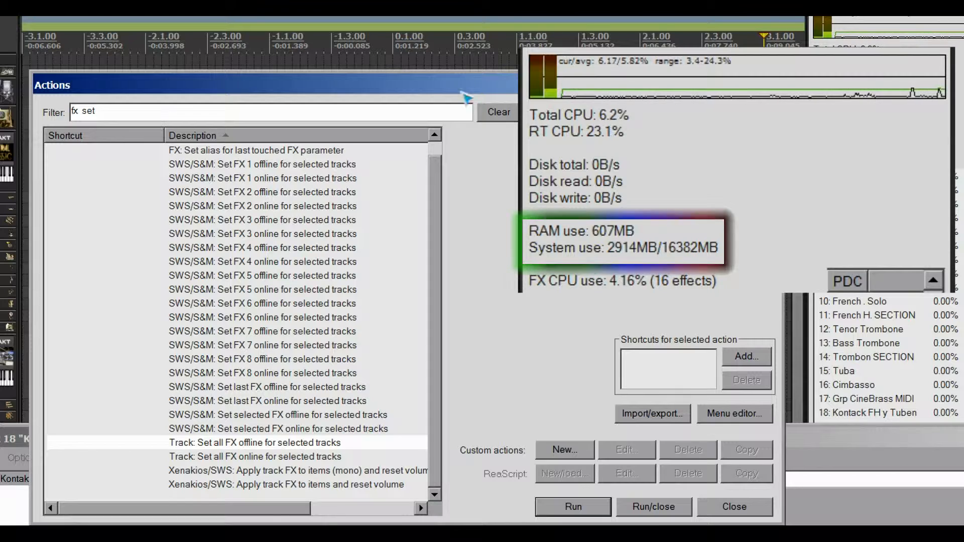
left_click(871, 445)
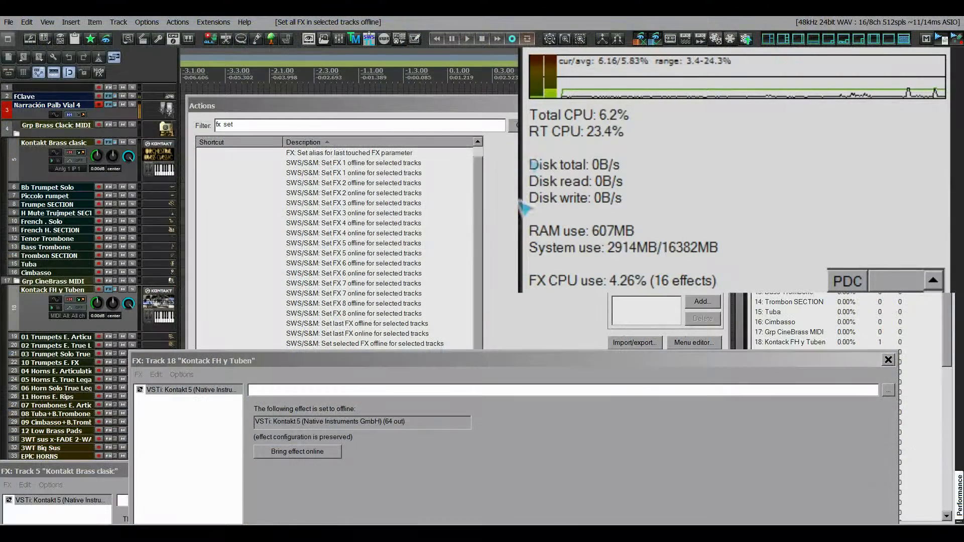
left_click(173, 155)
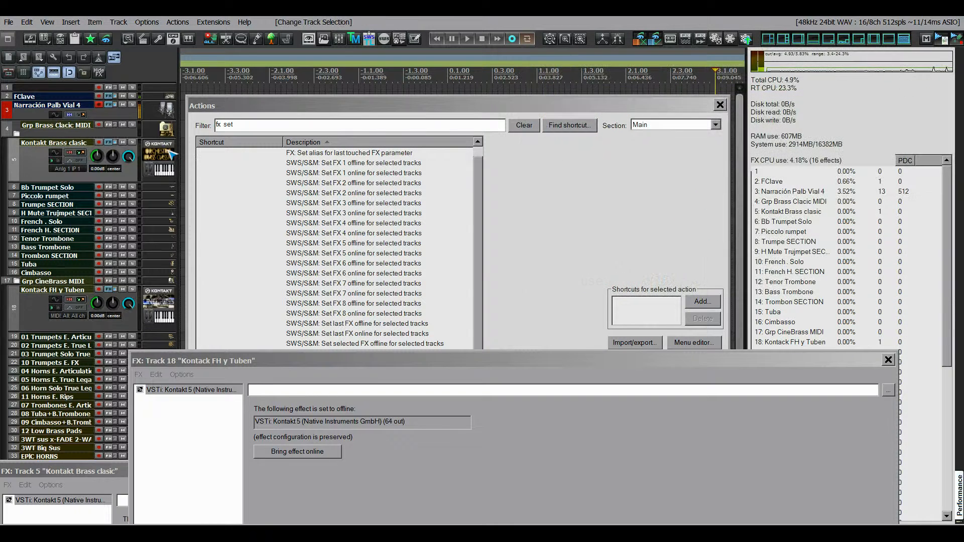
left_click(166, 309)
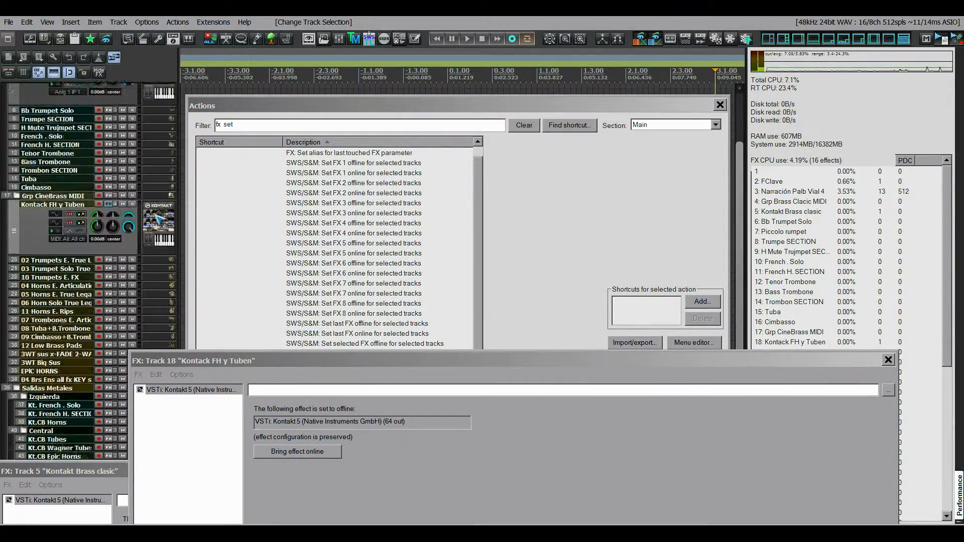
scroll(159, 200, "up", 5)
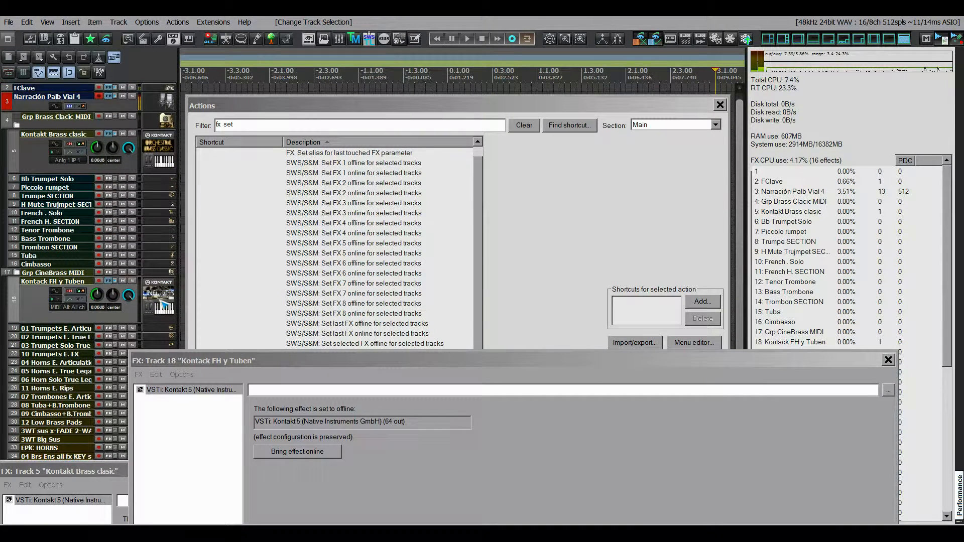
scroll(163, 305, "down", 2)
scroll(163, 304, "up", 2)
scroll(70, 271, "up", 1)
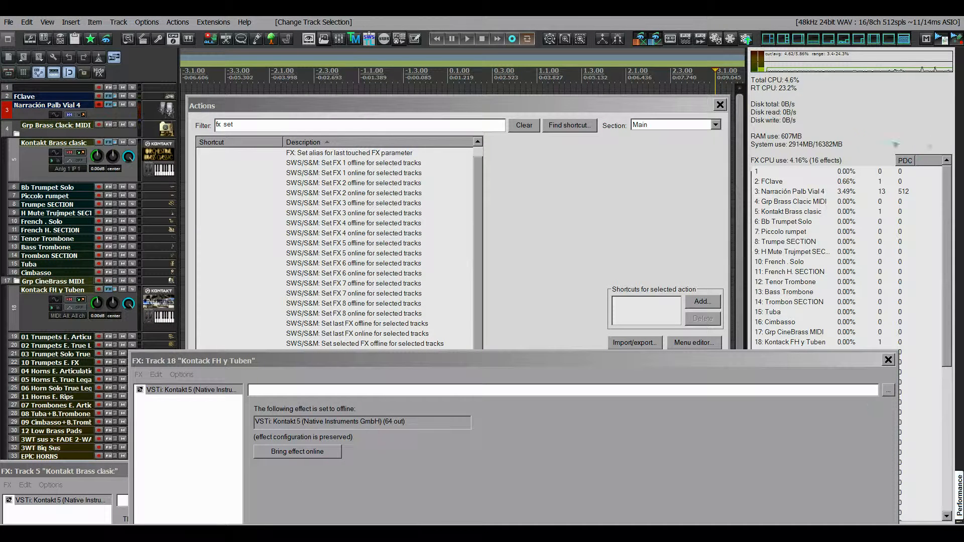
- Select the Kontack FH y Tuben track, clear its FX window off the action list, and pick "Track: Set all FX online for selected tracks"
left_click_drag(342, 362, 413, 359)
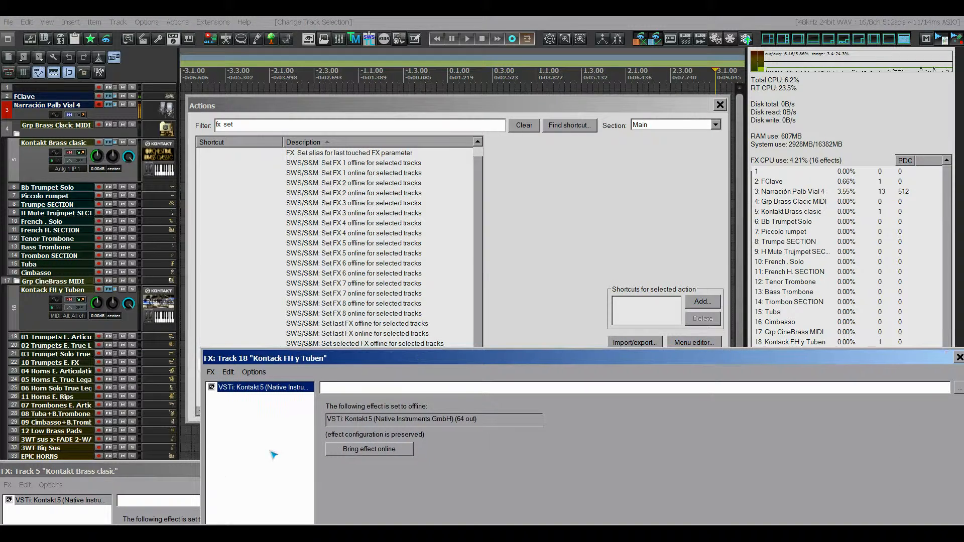
left_click_drag(314, 358, 266, 346)
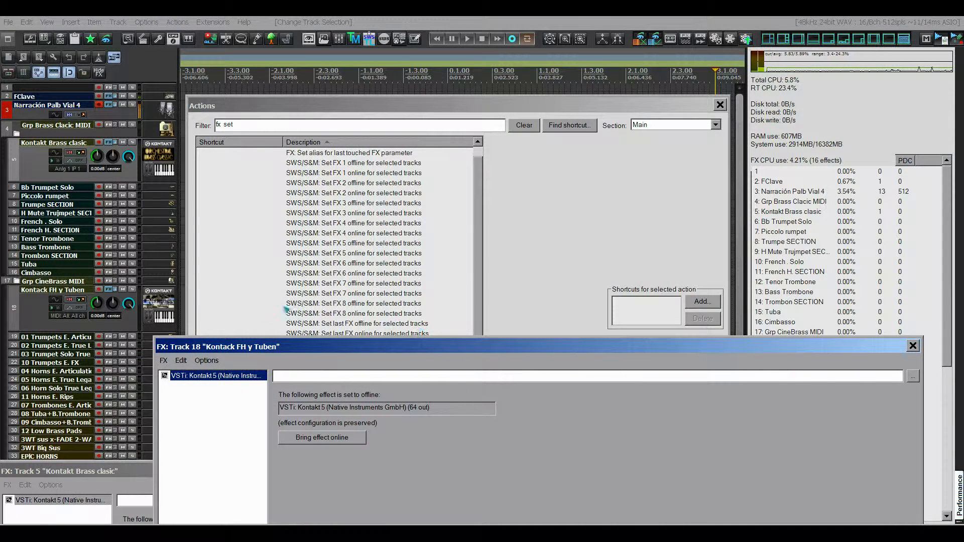
left_click(171, 309)
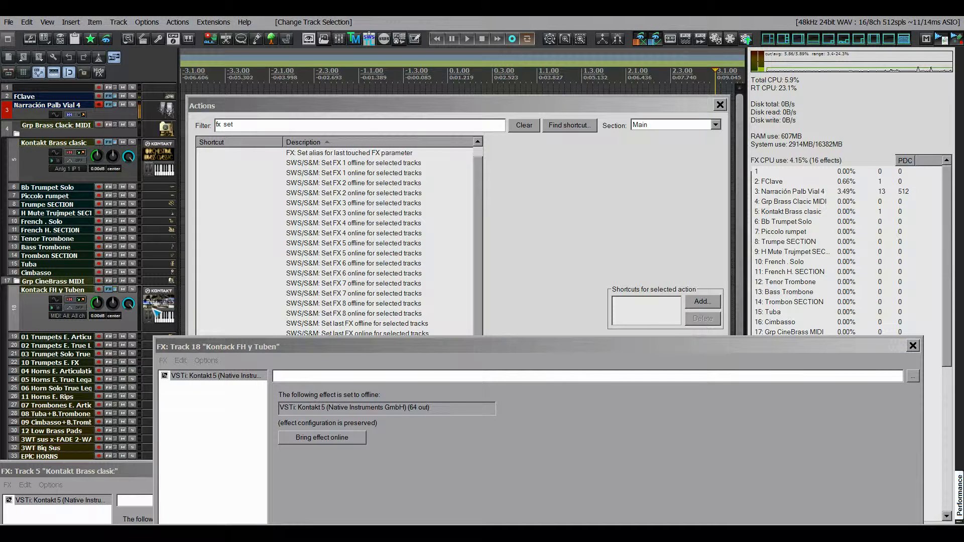
left_click_drag(308, 348, 316, 416)
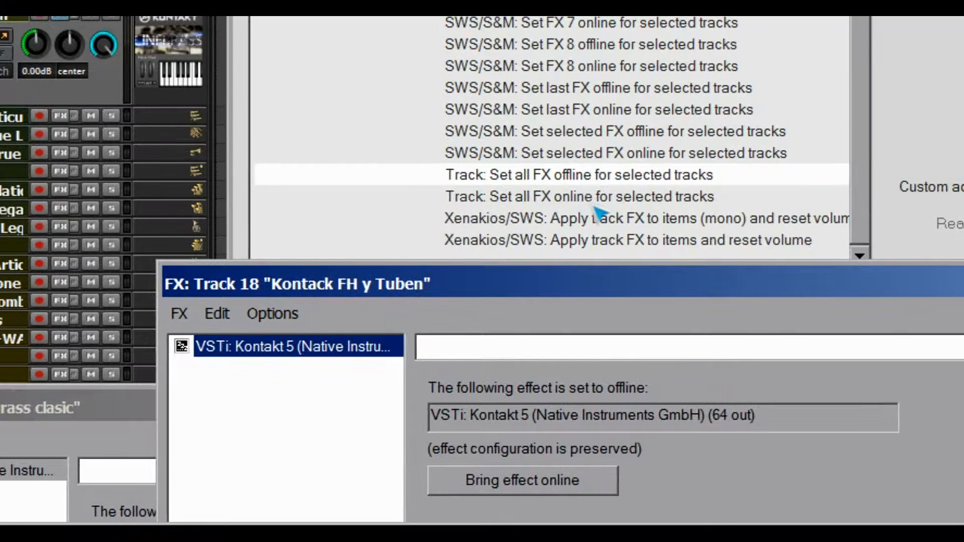
left_click(590, 200)
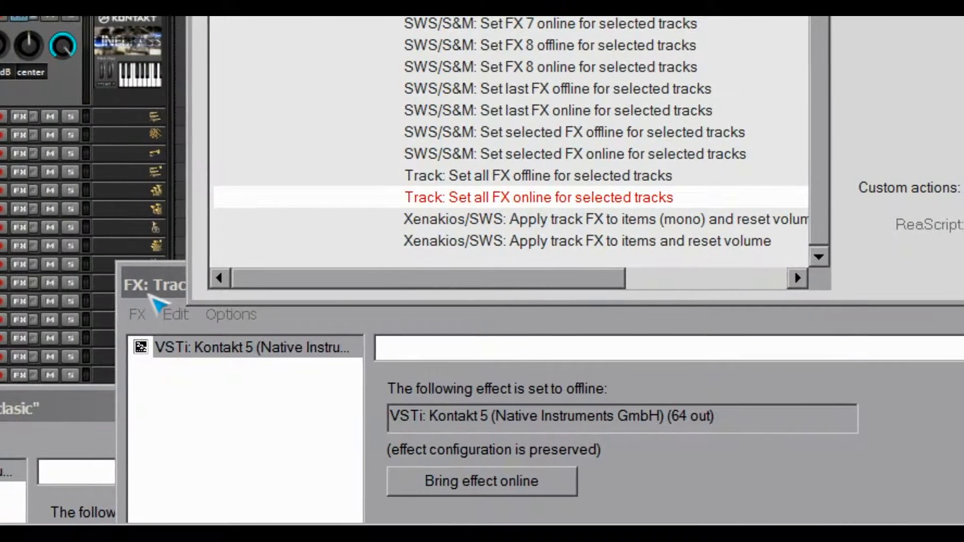
- Bring the Kontakt 5 effect on the Kontakt Brass clasic track back online from its FX window, and close that window
left_click(369, 451)
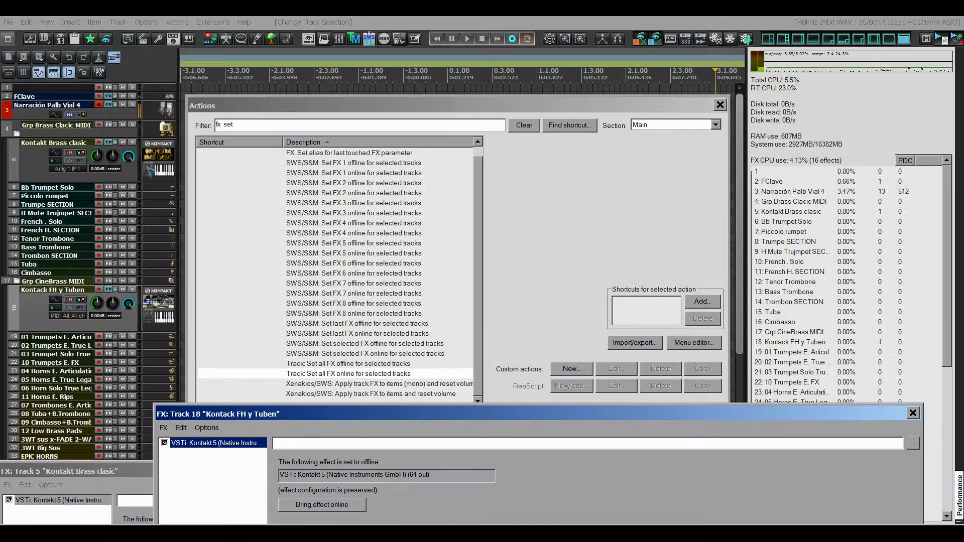
left_click_drag(106, 472, 108, 376)
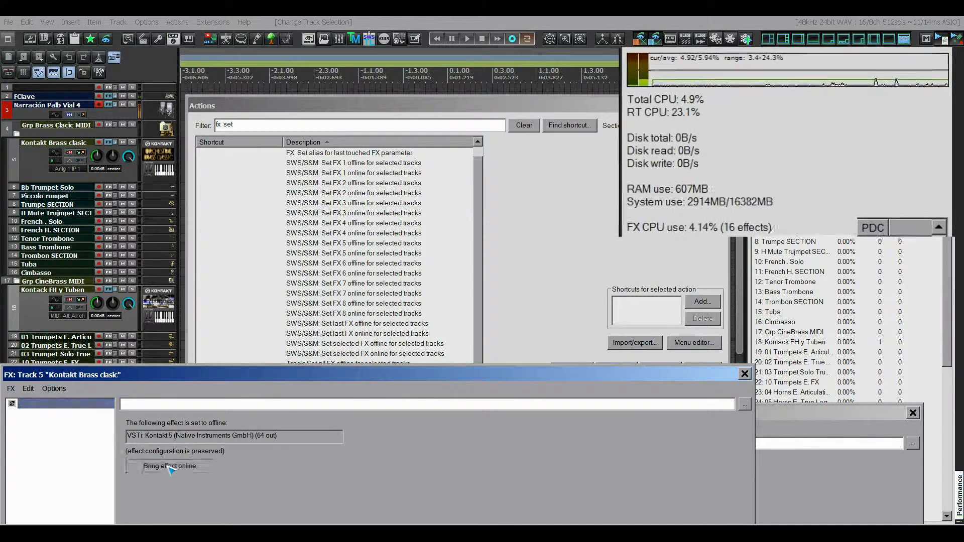
left_click(158, 467)
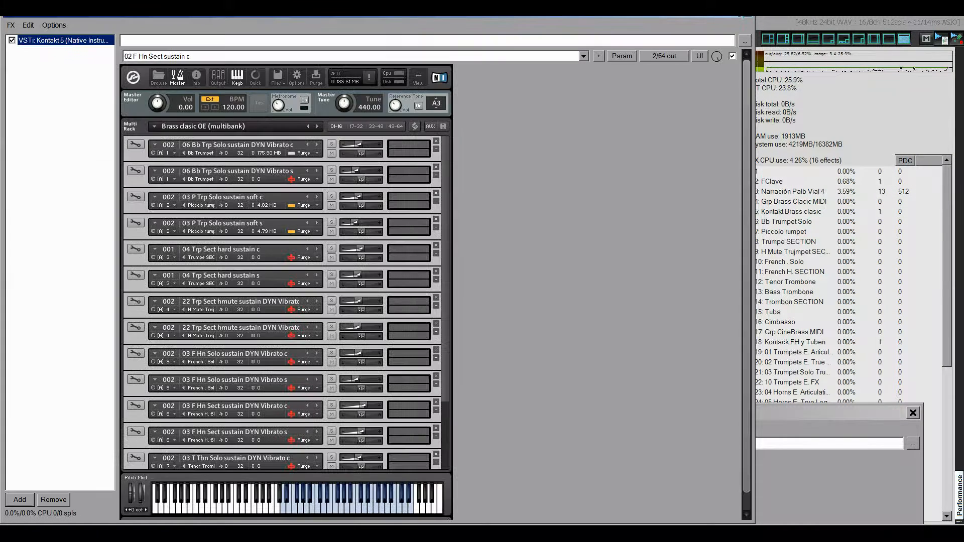
left_click(746, 16)
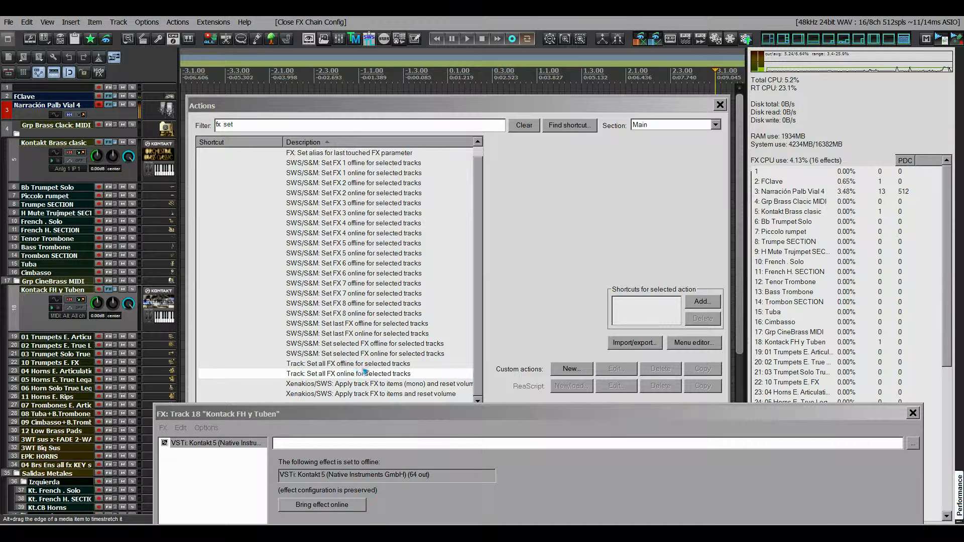
- Run "Track: Set all FX online for selected tracks" on Kontack FH y Tuben and close that track's FX window
left_click(553, 279)
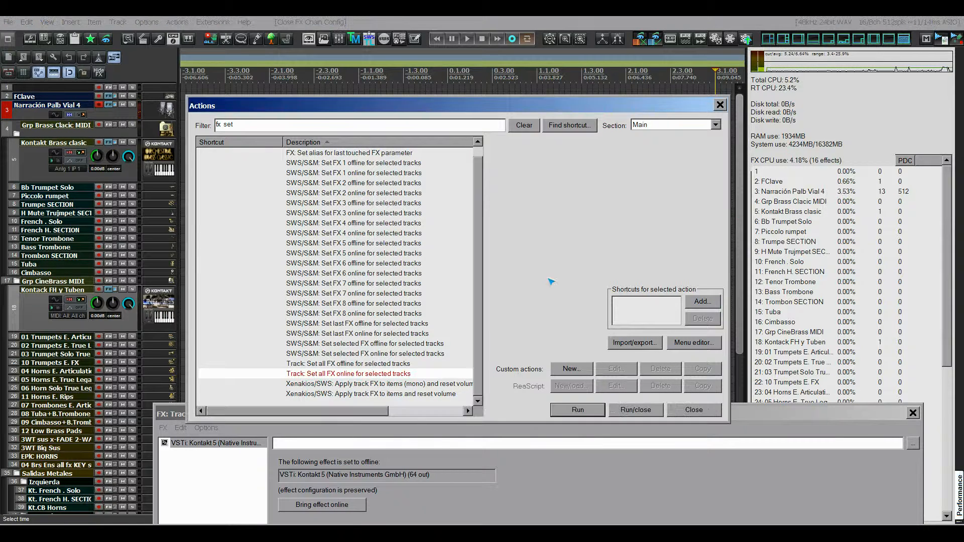
left_click(578, 410)
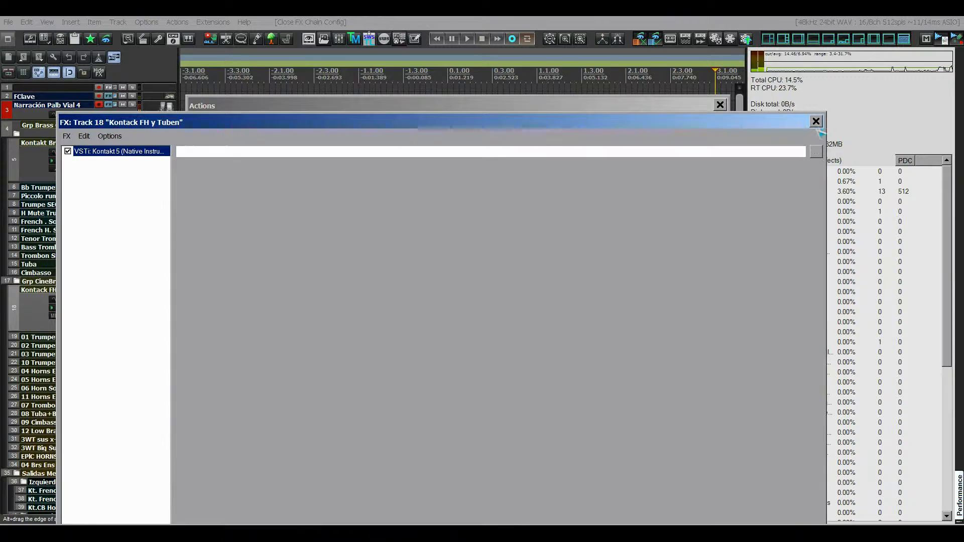
left_click(815, 121)
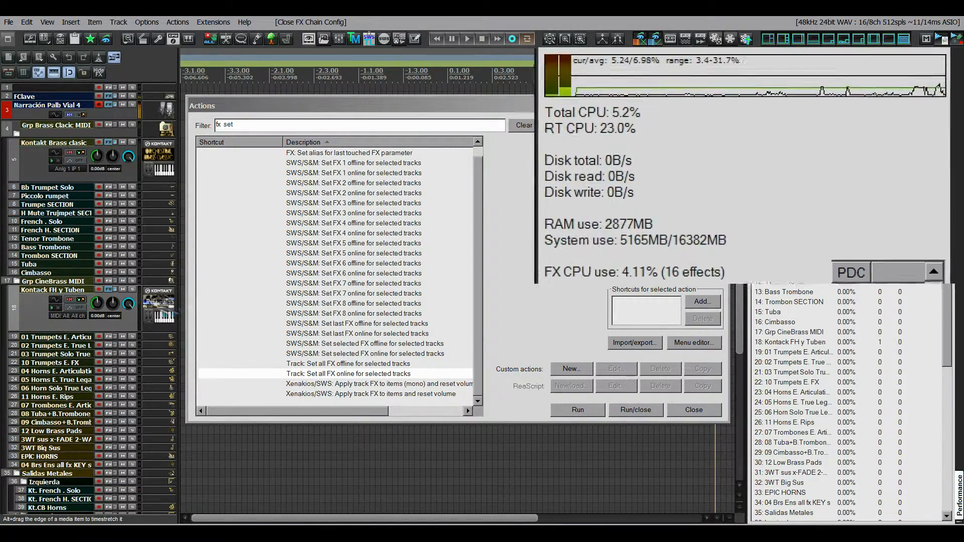
- Select the Kontakt Brass clasic track and point out the actions that set all FX offline and online for selected tracks
left_click(165, 173)
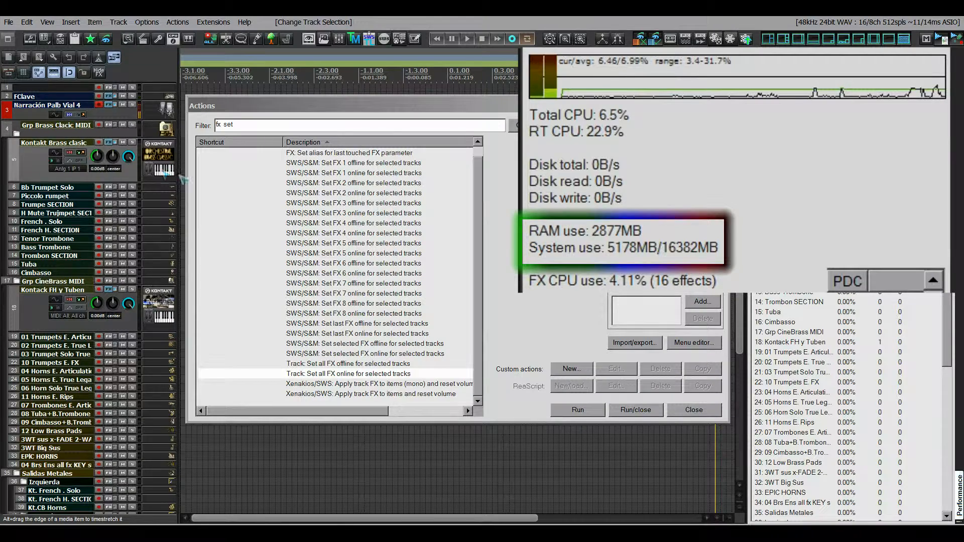
left_click(484, 334)
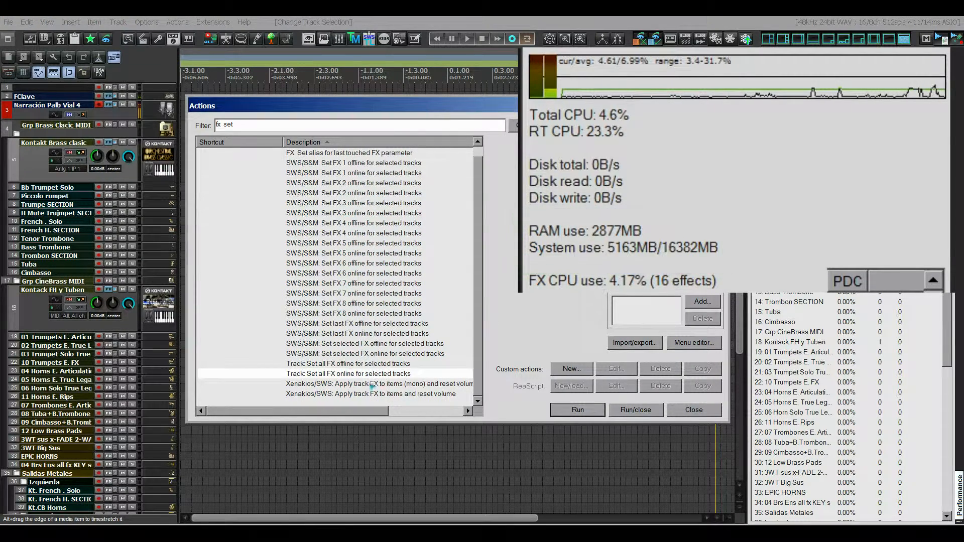
left_click(349, 364)
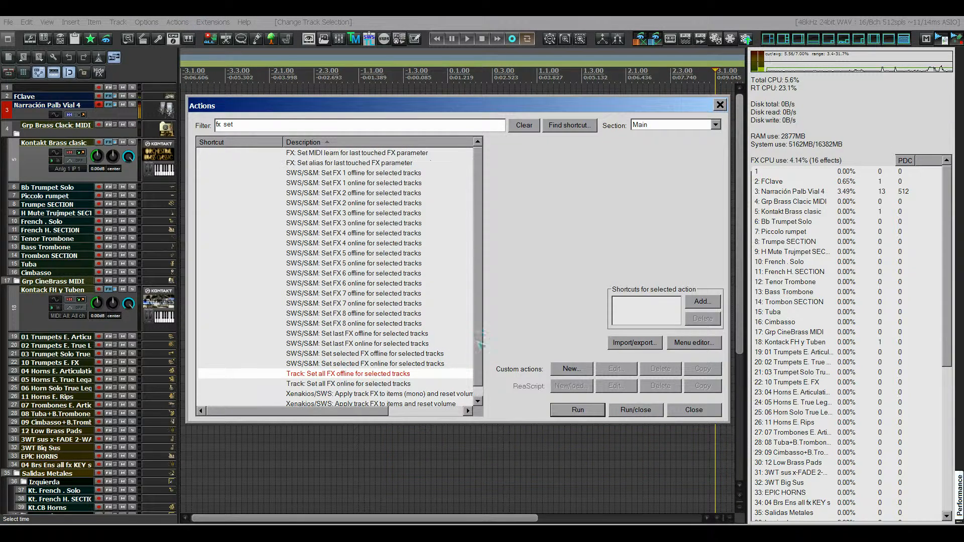
left_click(326, 377)
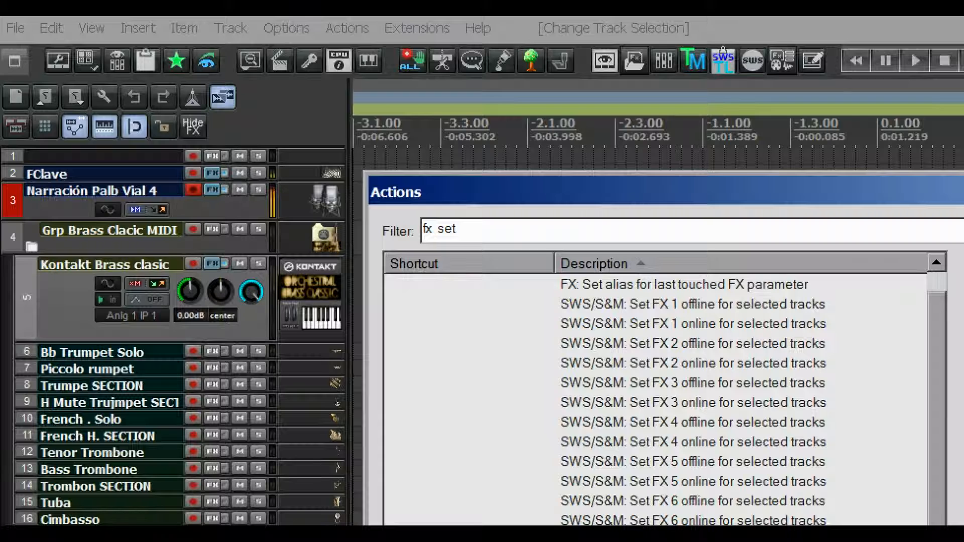
left_click(257, 124)
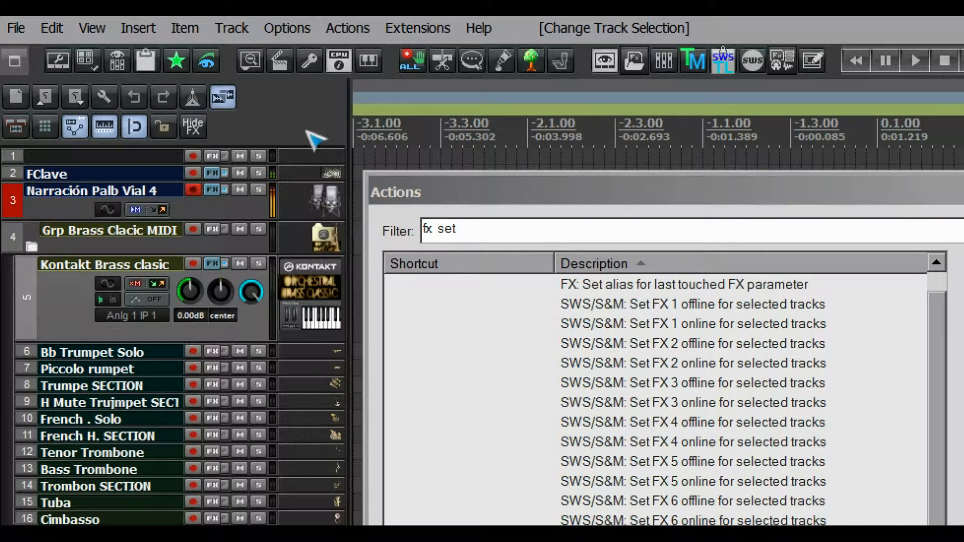
right_click(279, 132)
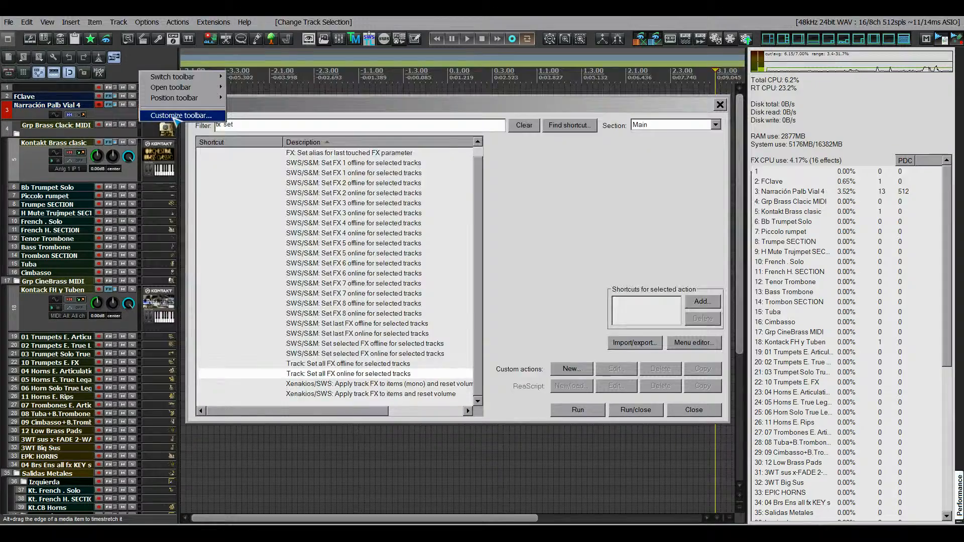
left_click(340, 212)
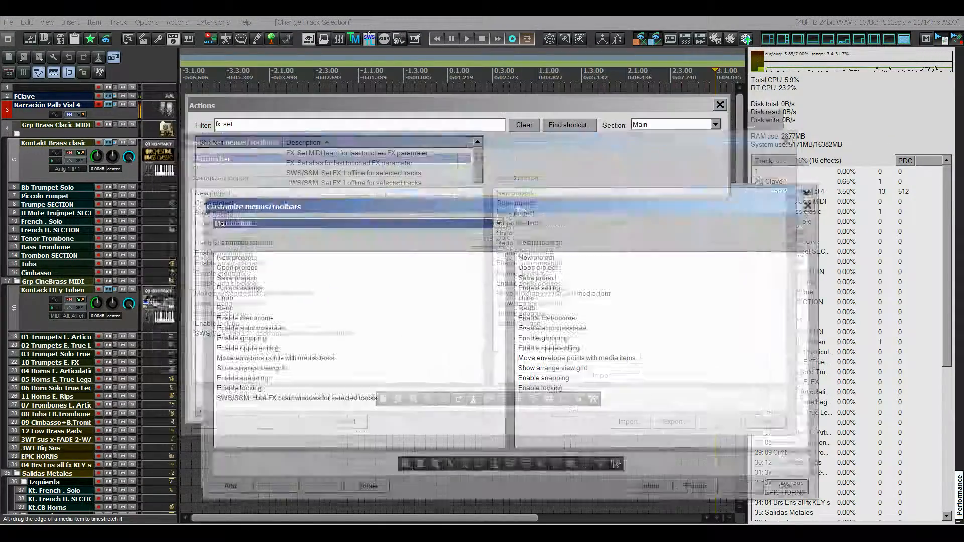
left_click_drag(517, 208, 668, 277)
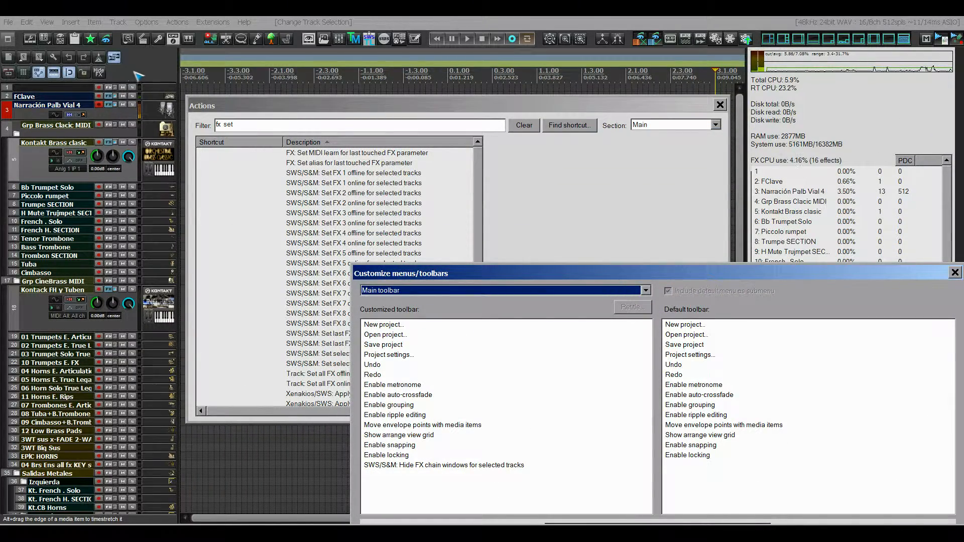
left_click_drag(413, 275, 303, 172)
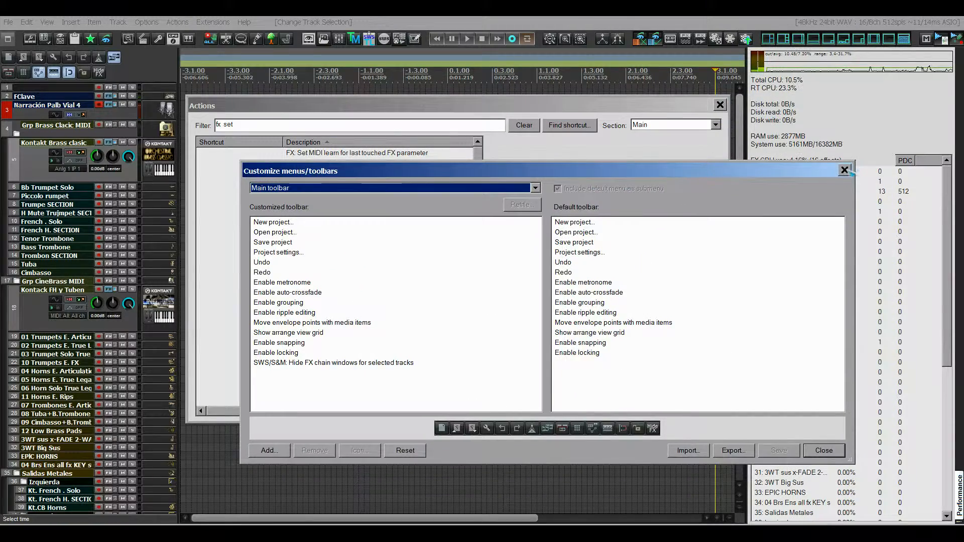
left_click(844, 170)
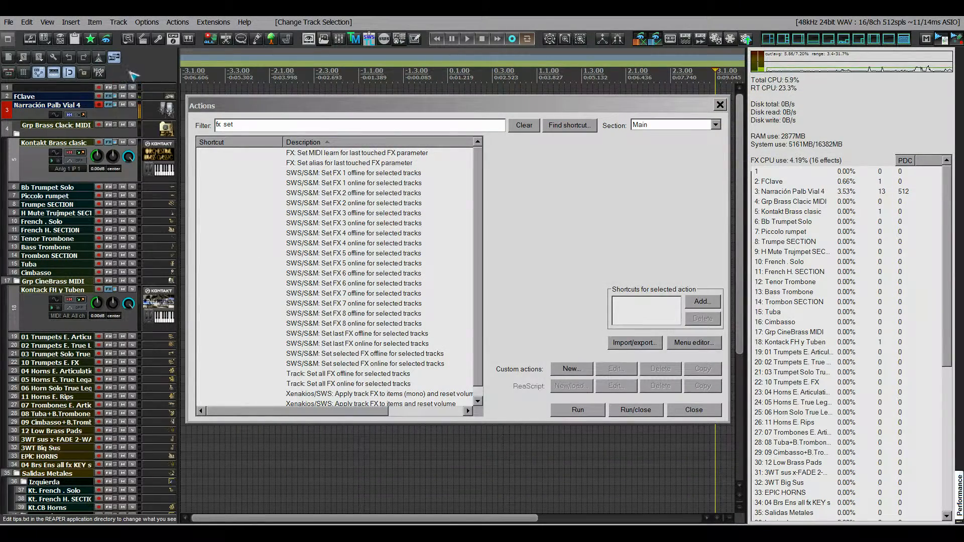
- Open the customization of the Main toolbar and select its "SWS/S&M: Hide FX chain windows for selected tracks" entry
right_click(123, 79)
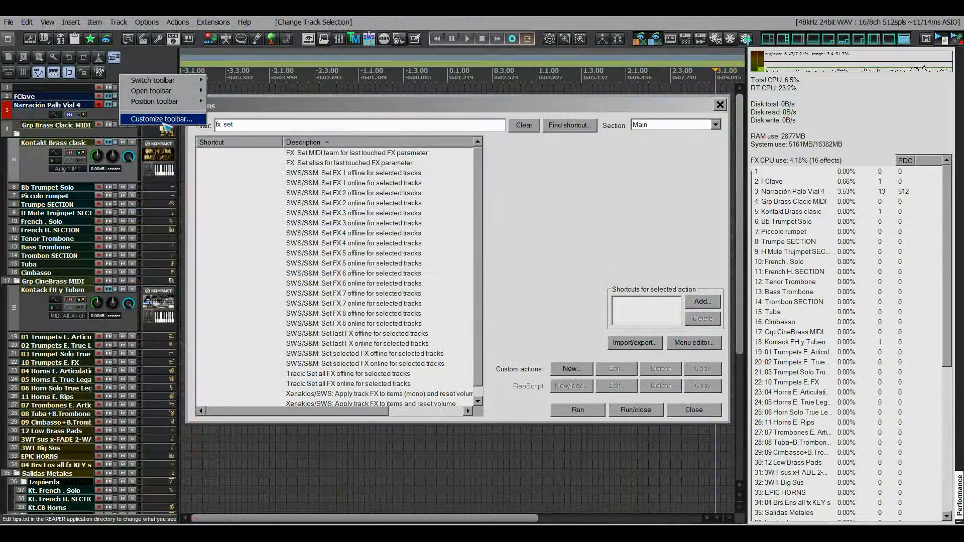
left_click(321, 219)
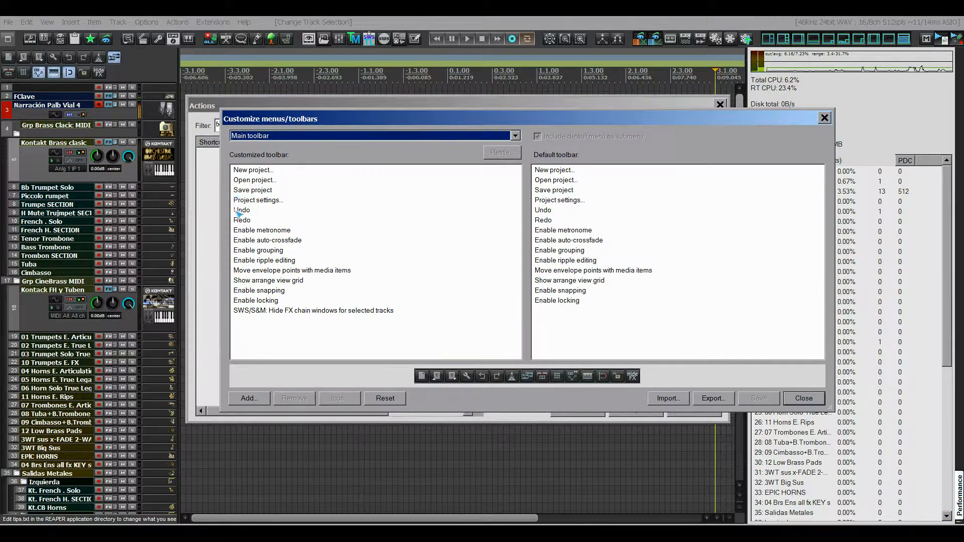
left_click(241, 180)
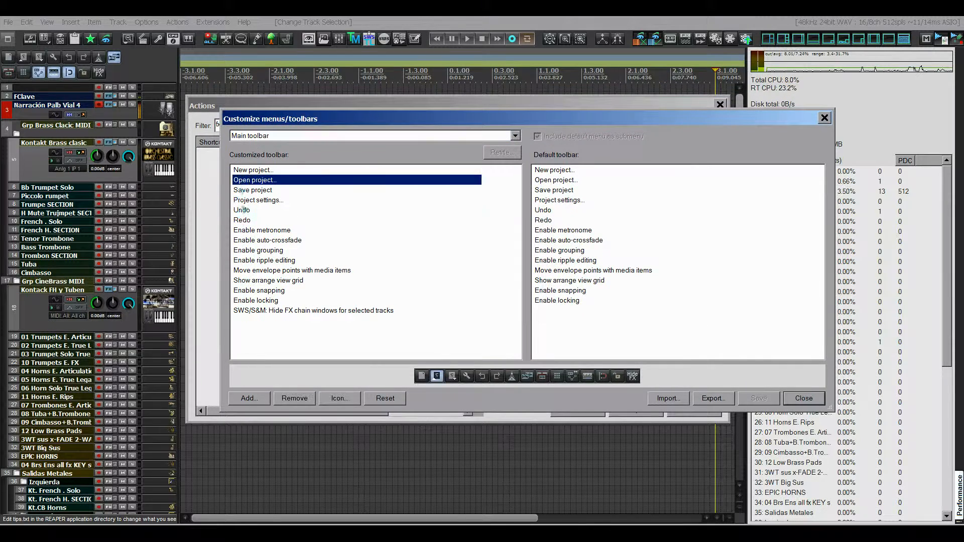
left_click(242, 210)
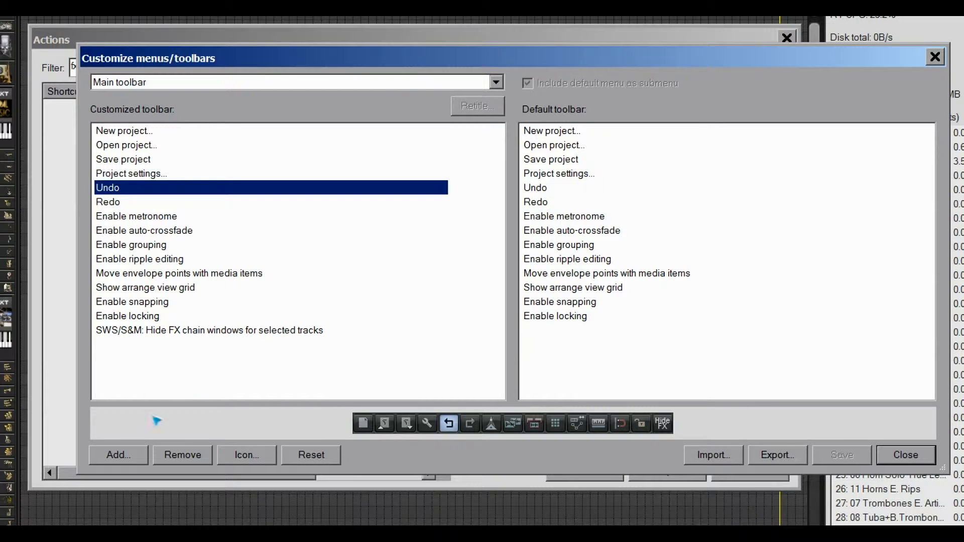
left_click(114, 331)
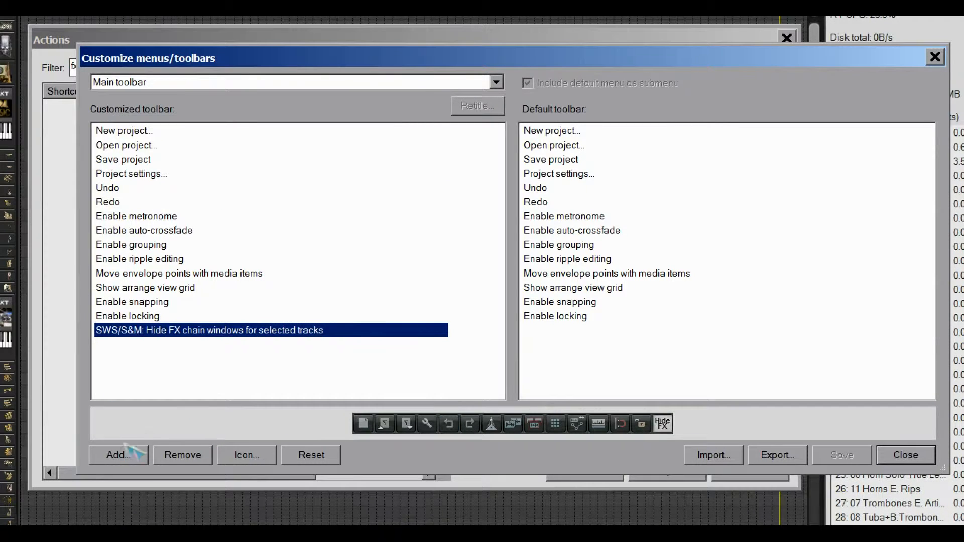
- Add the actions "Track: Set all FX offline for selected tracks" and "Track: Set all FX online for selected tracks" to the Main toolbar
left_click(119, 458)
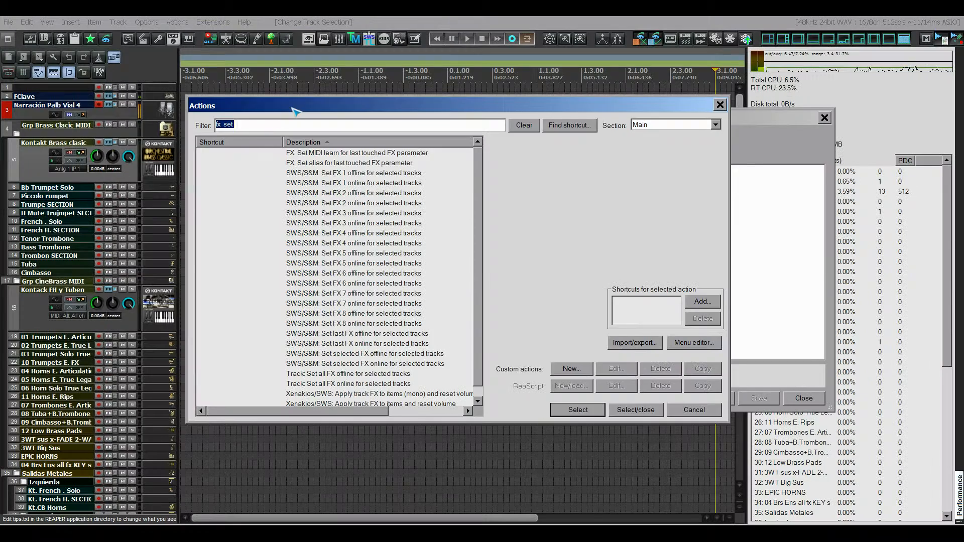
left_click_drag(294, 110, 316, 196)
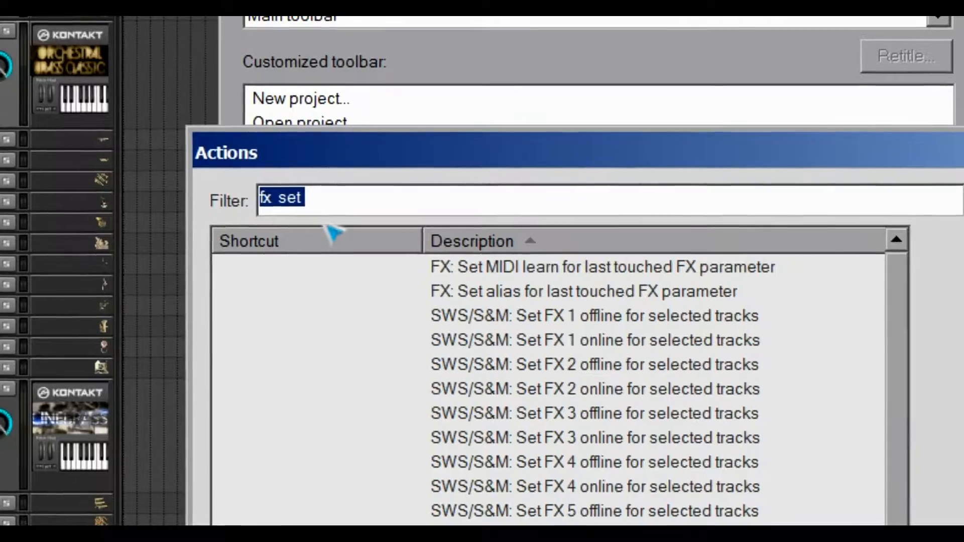
left_click(302, 202)
left_click_drag(565, 169, 534, 5)
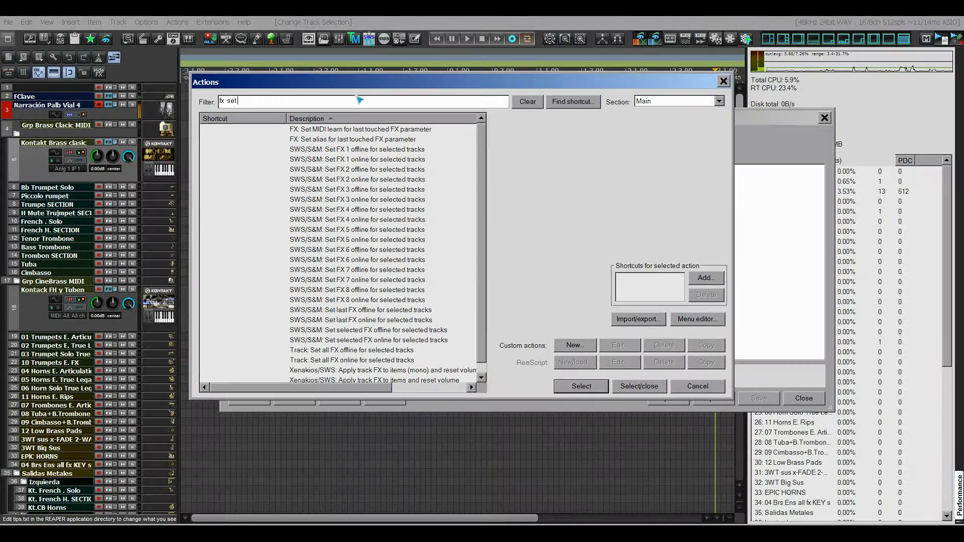
left_click(352, 351)
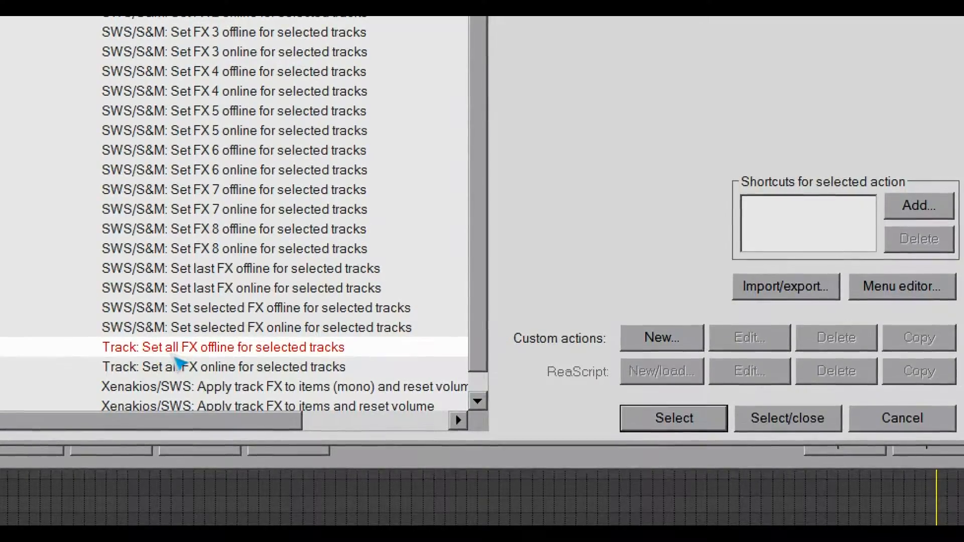
left_click(677, 421)
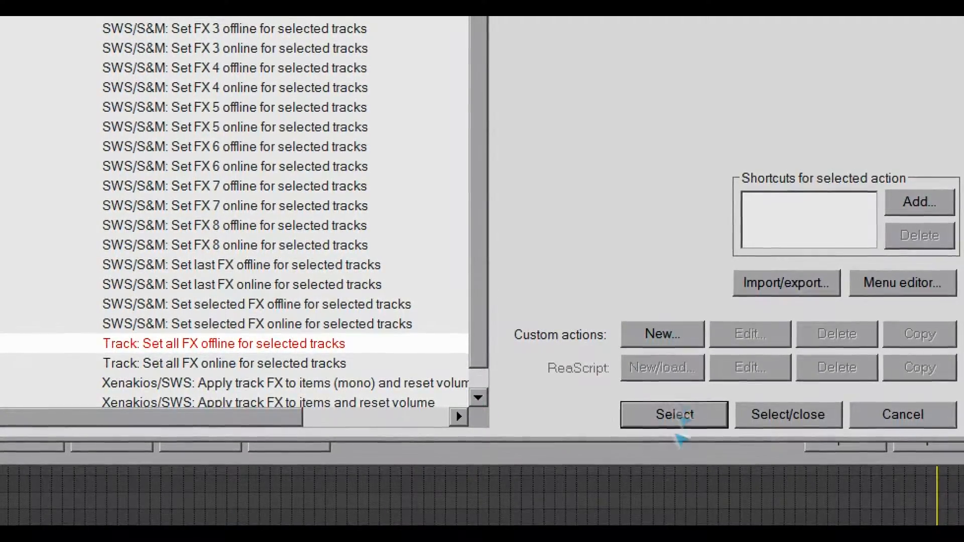
left_click(203, 366)
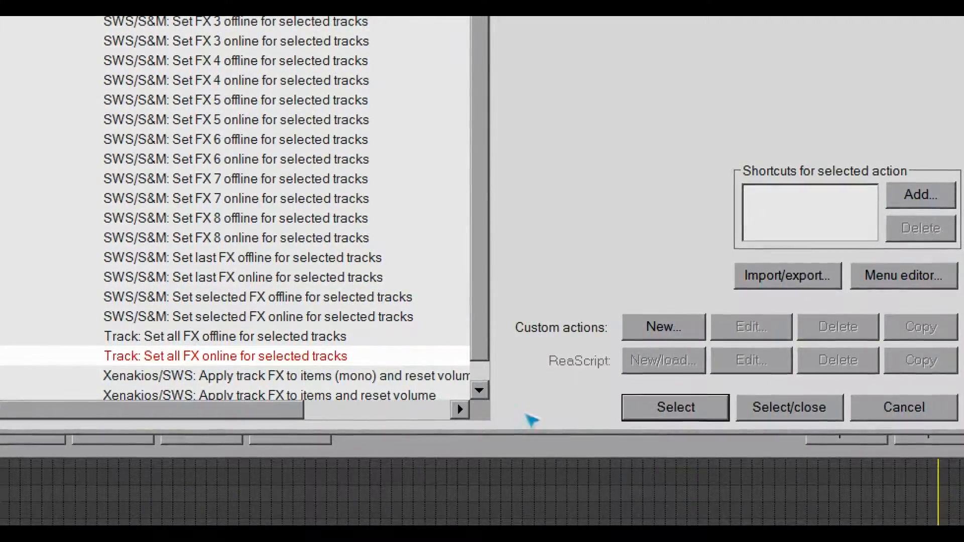
left_click(675, 412)
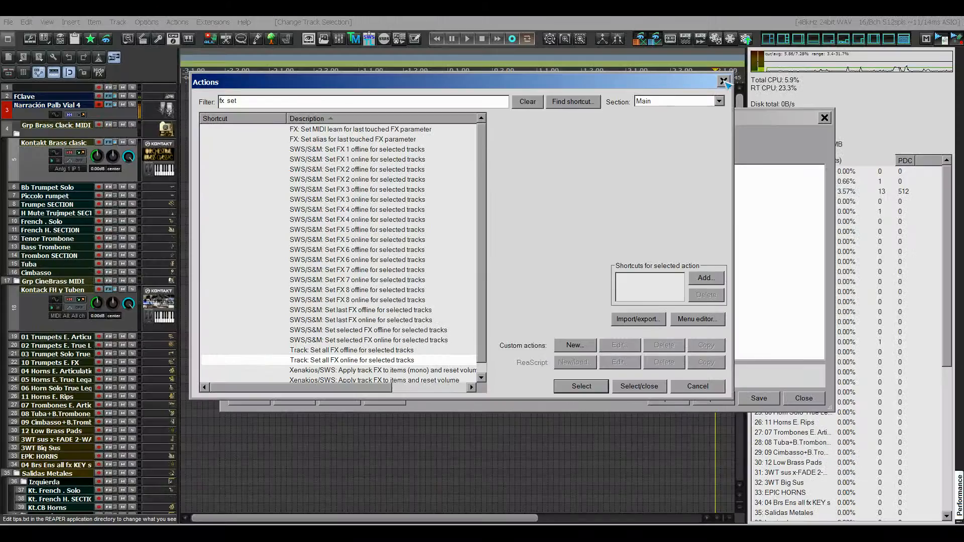
left_click(723, 83)
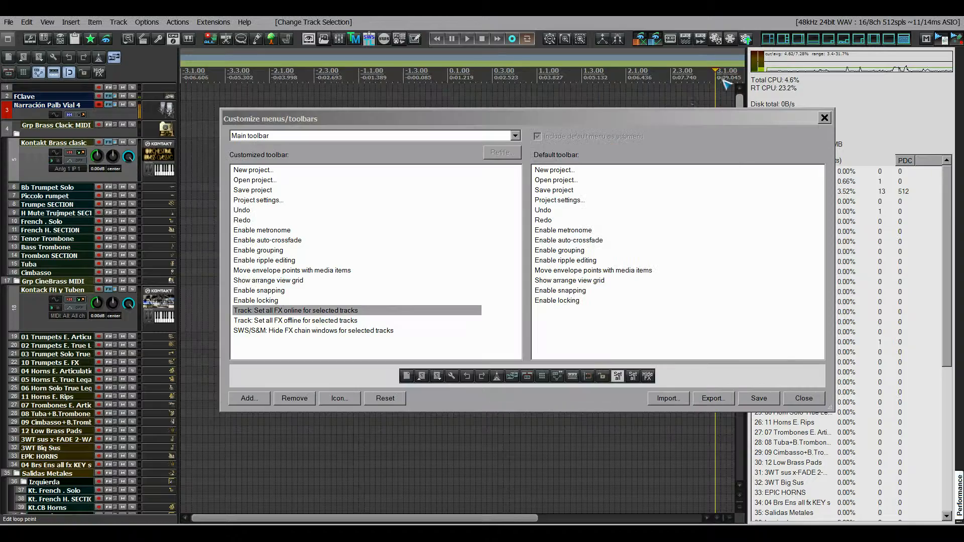
- Reorder the Main toolbar so the set-all-FX online and offline entries follow "SWS/S&M: Hide FX chain windows for selected tracks", and save it
left_click(278, 320)
left_click_drag(279, 320, 291, 334)
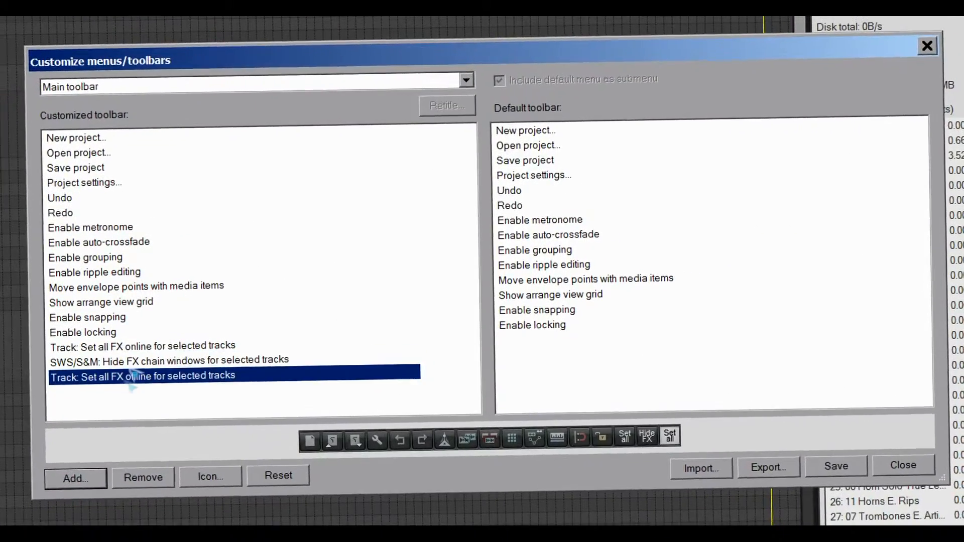
left_click_drag(132, 346, 131, 369)
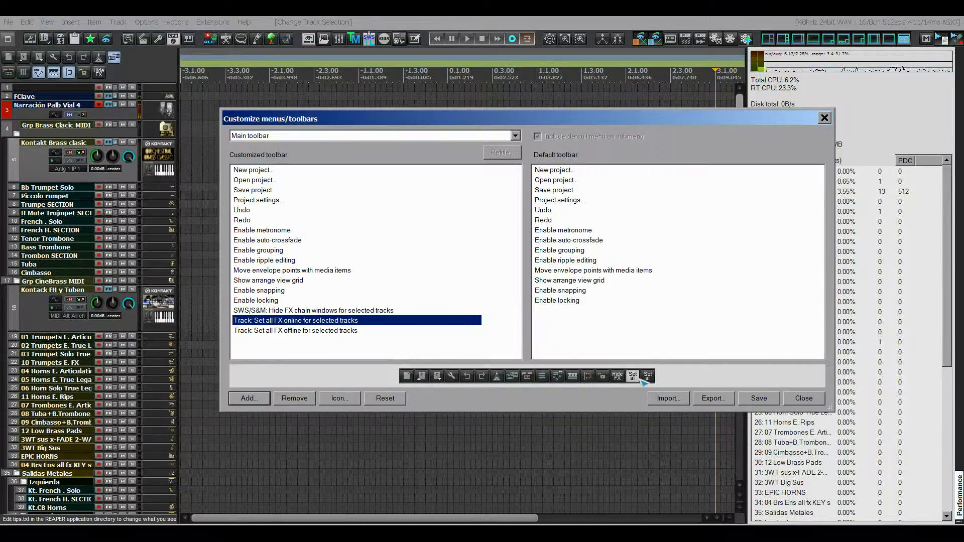
left_click(759, 399)
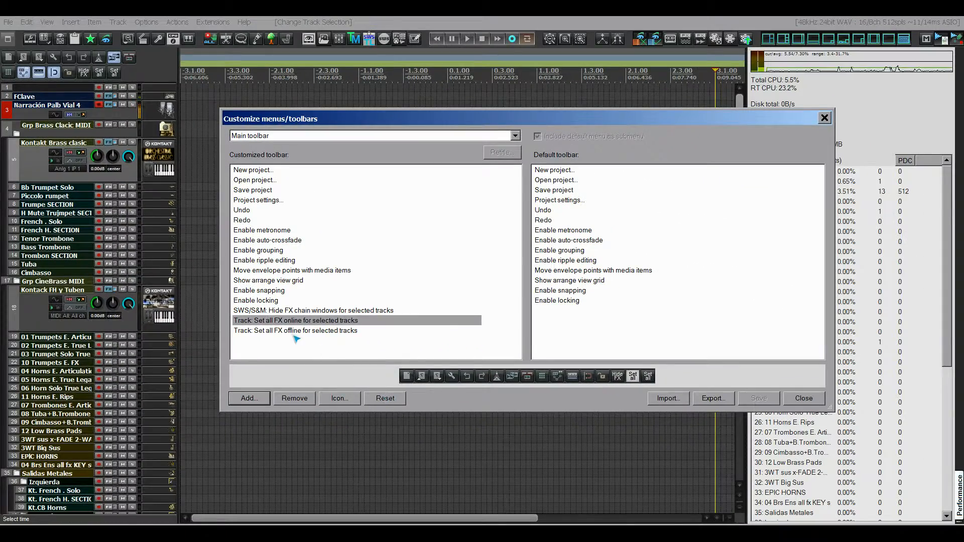
- Give the "Track: Set all FX online for selected tracks" entry a double-width text icon named "FX online"
key("Up")
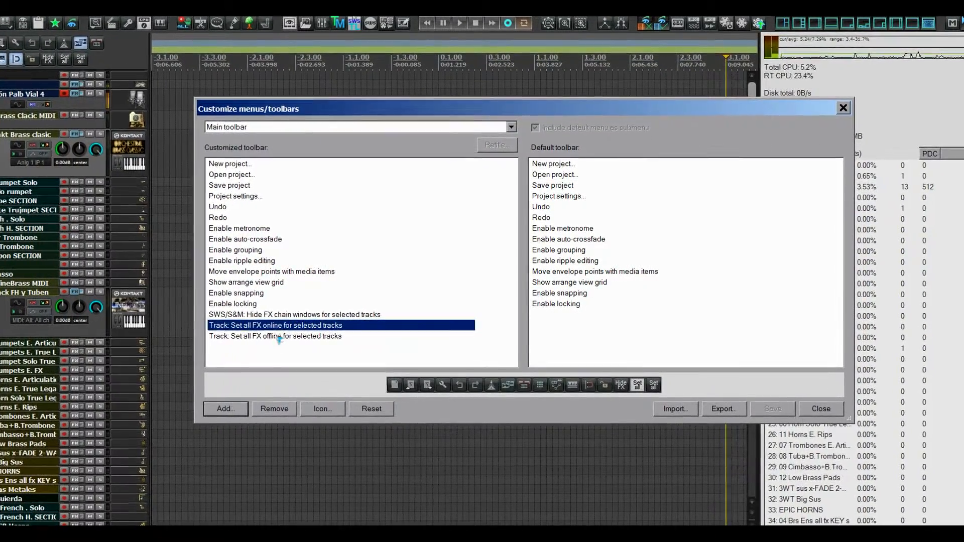
left_click(318, 411)
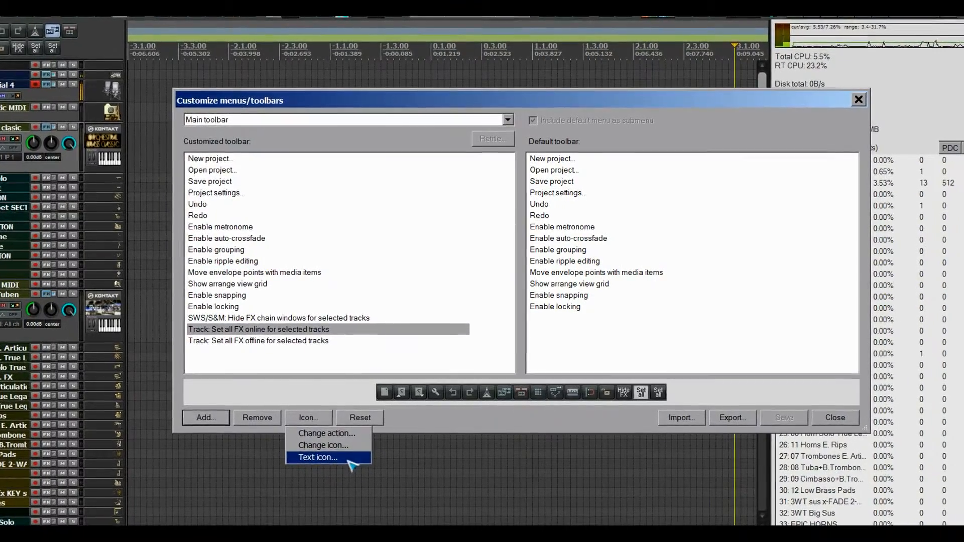
left_click(329, 454)
left_click_drag(321, 125, 380, 203)
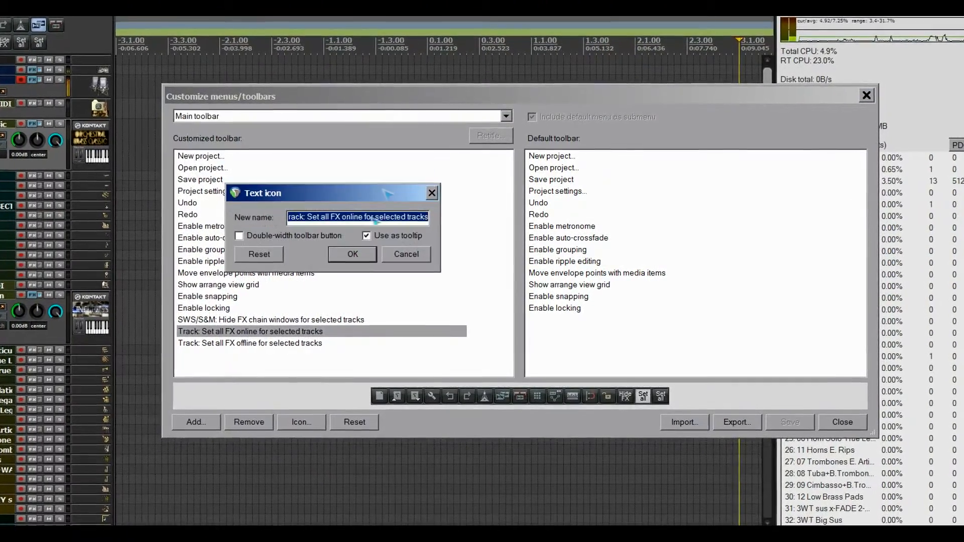
left_click(333, 219)
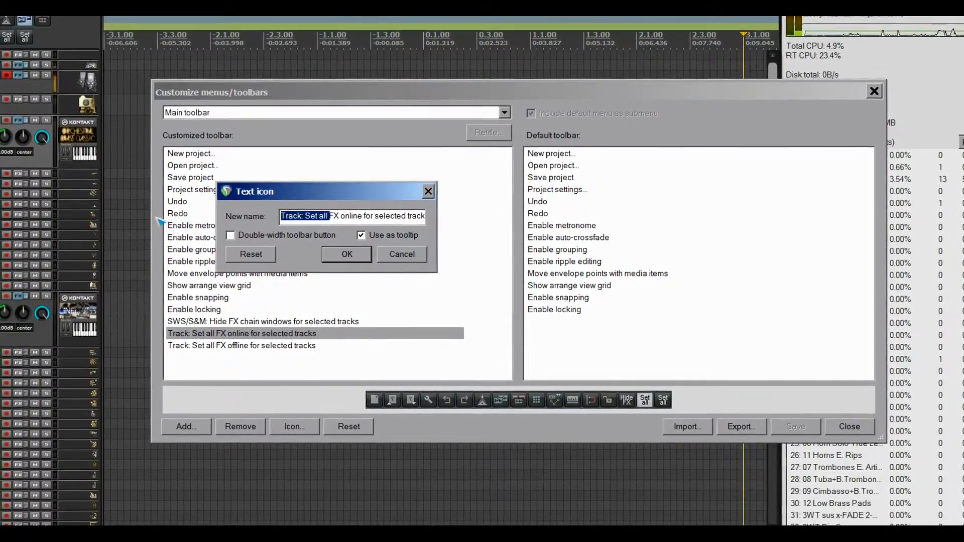
key("BackSpace")
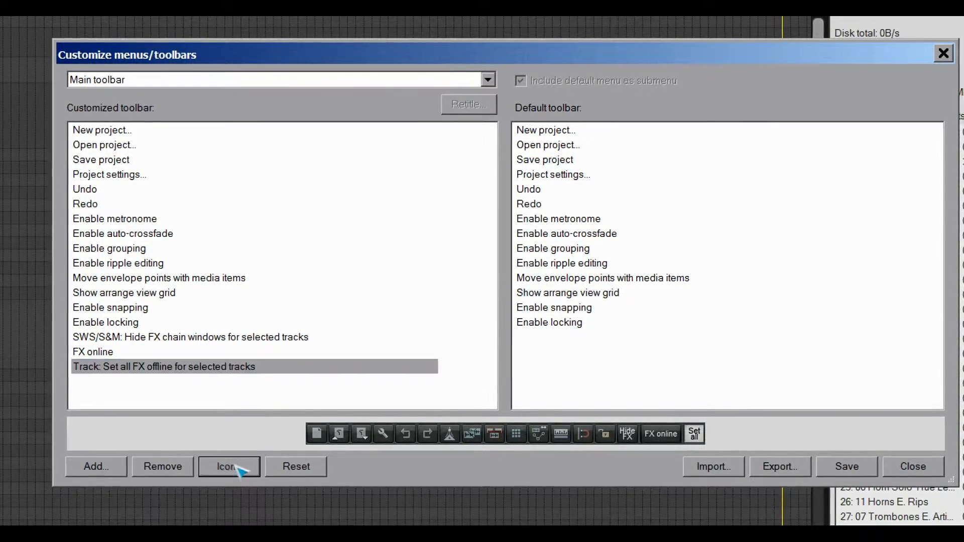
- Name the text icon of the "Track: Set all FX offline for selected tracks" entry "FX offline"
left_click(246, 518)
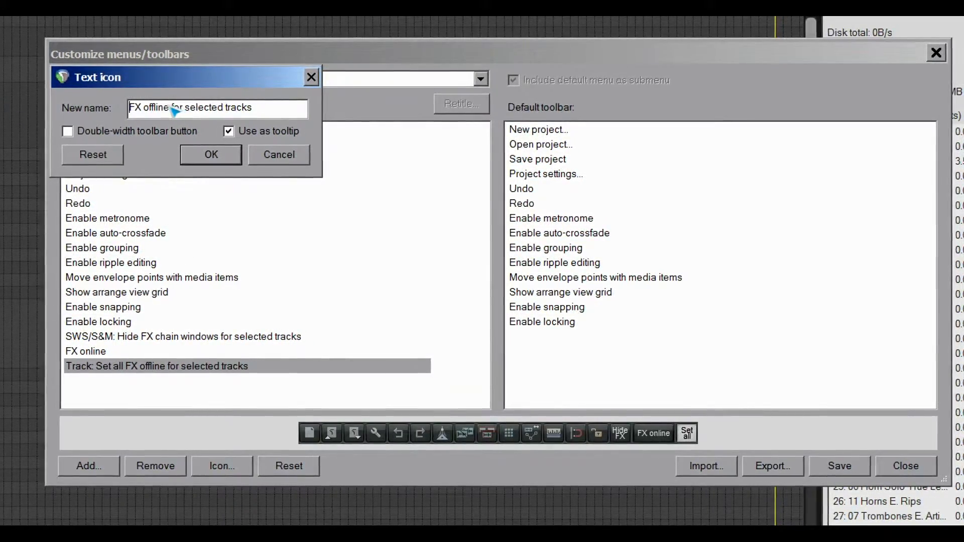
left_click_drag(172, 107, 319, 117)
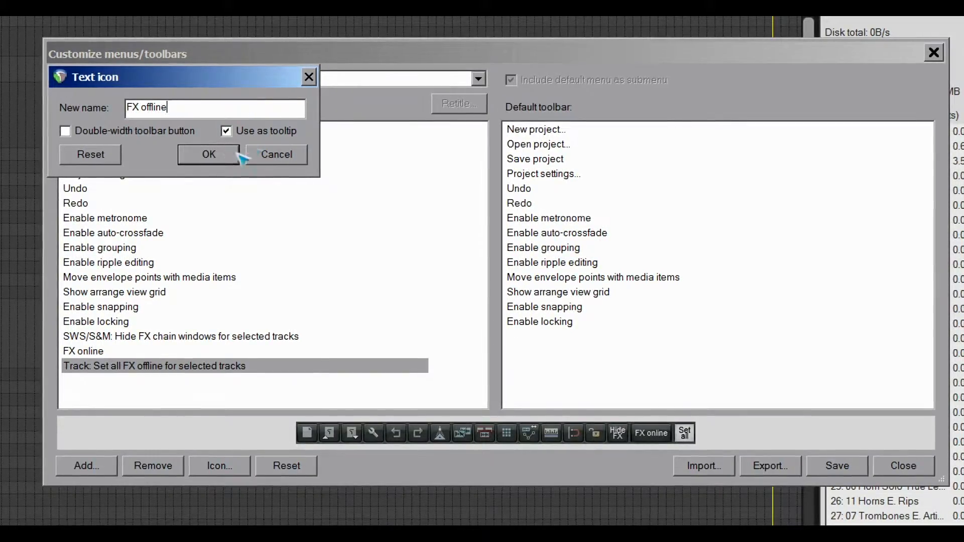
left_click(215, 162)
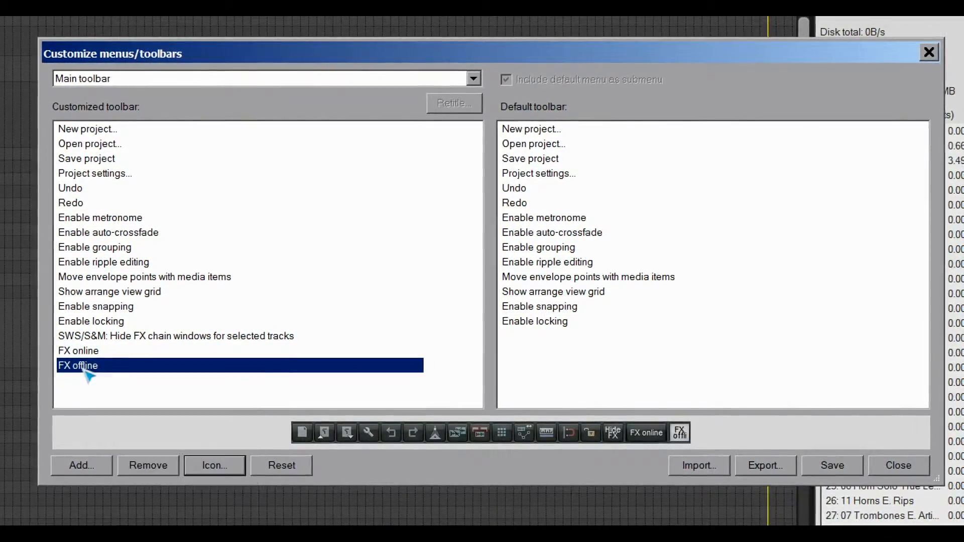
- Make the "FX offline" toolbar button double-width, save the Main toolbar and close its customization
left_click(215, 465)
left_click(225, 517)
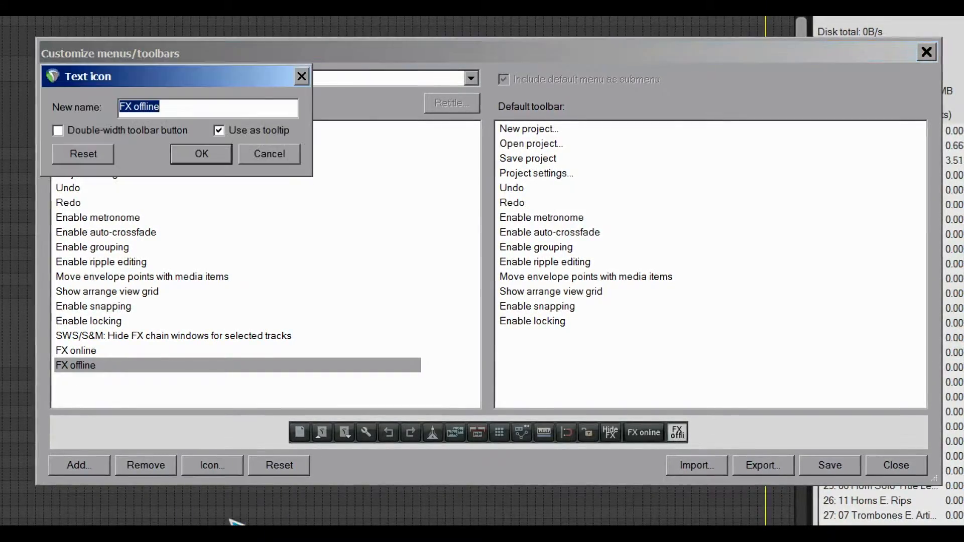
left_click(63, 132)
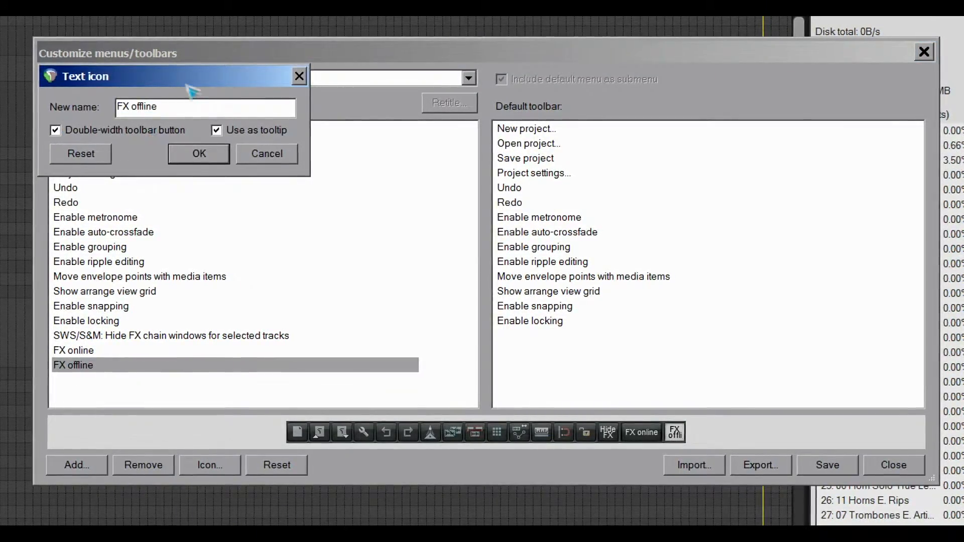
left_click_drag(189, 89, 248, 174)
left_click(271, 242)
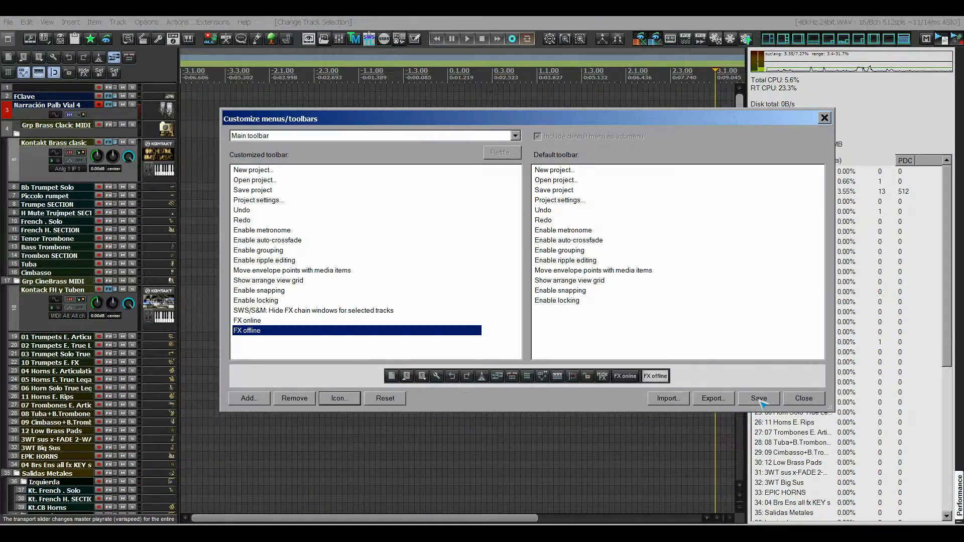
left_click(759, 398)
left_click(825, 118)
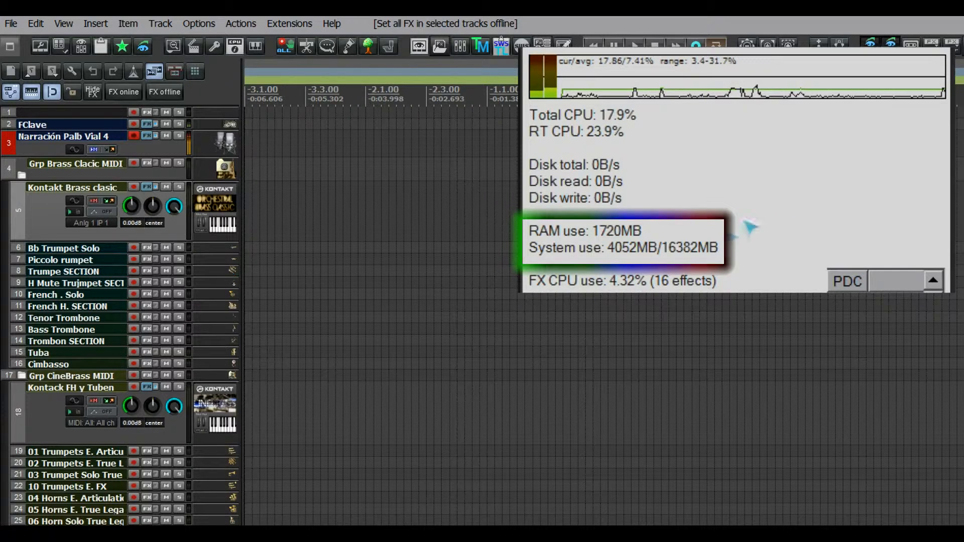
- Set all FX offline on the Kontack FH y Tuben track
left_click(221, 416)
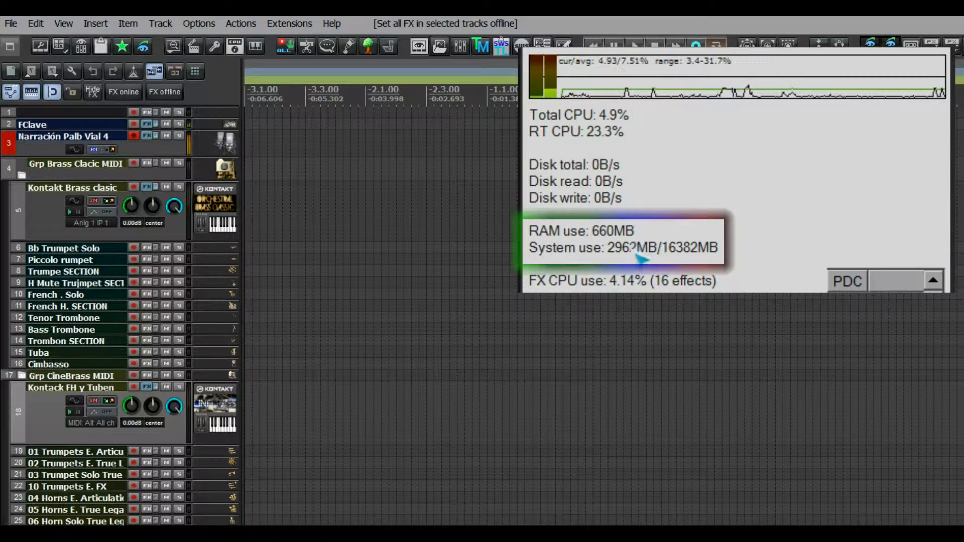
- Select the Kontakt Brass clasic and Kontack FH y Tuben tracks together
left_click(212, 226)
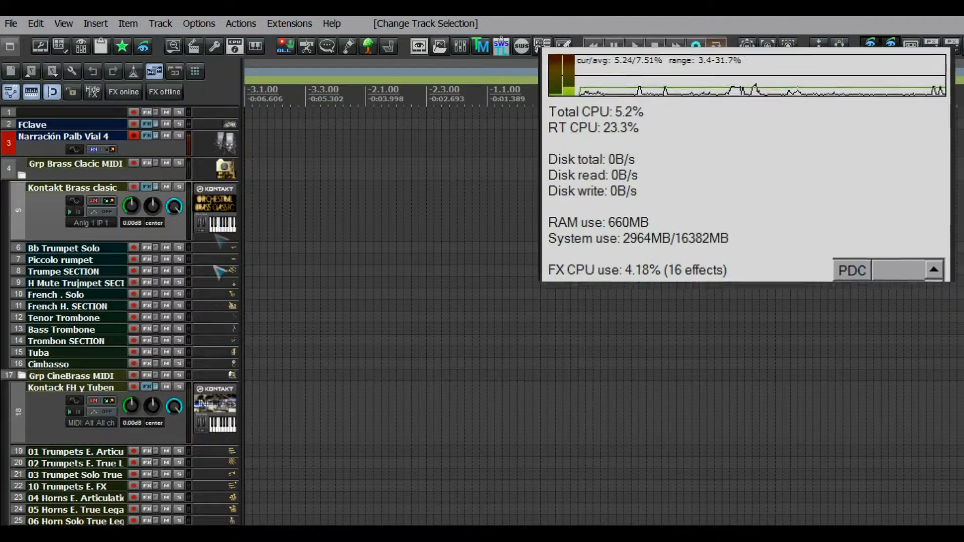
left_click(227, 401, "ctrl")
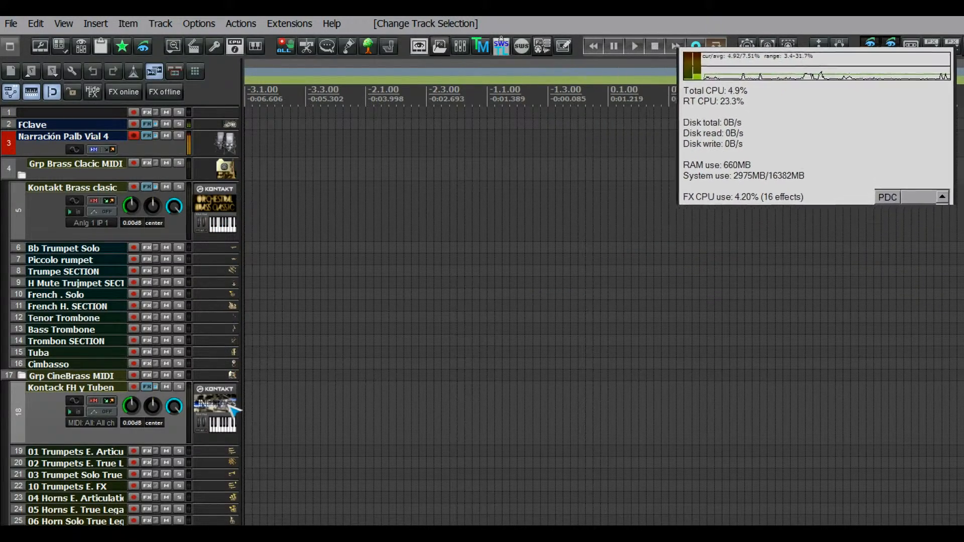